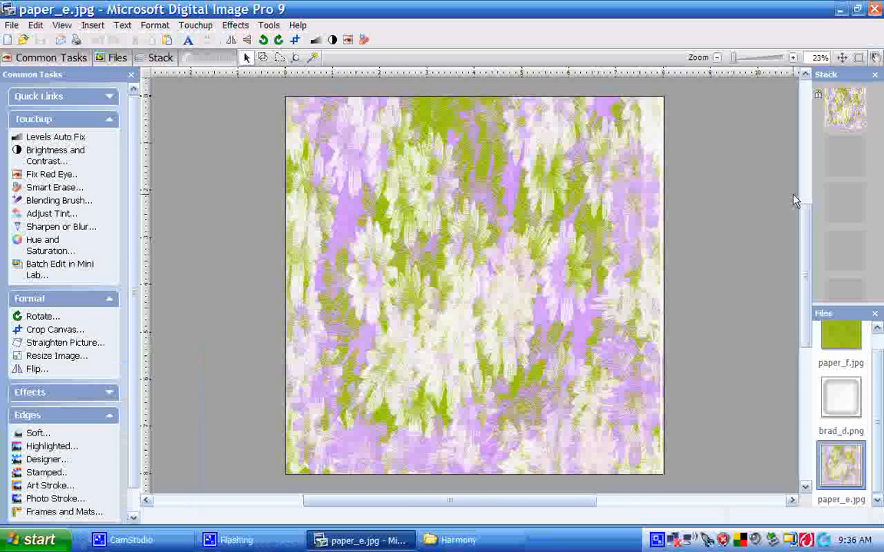
Open paper_f.jpg to preview it, then return to paper_e.jpg
scroll(798, 201, "up", 2)
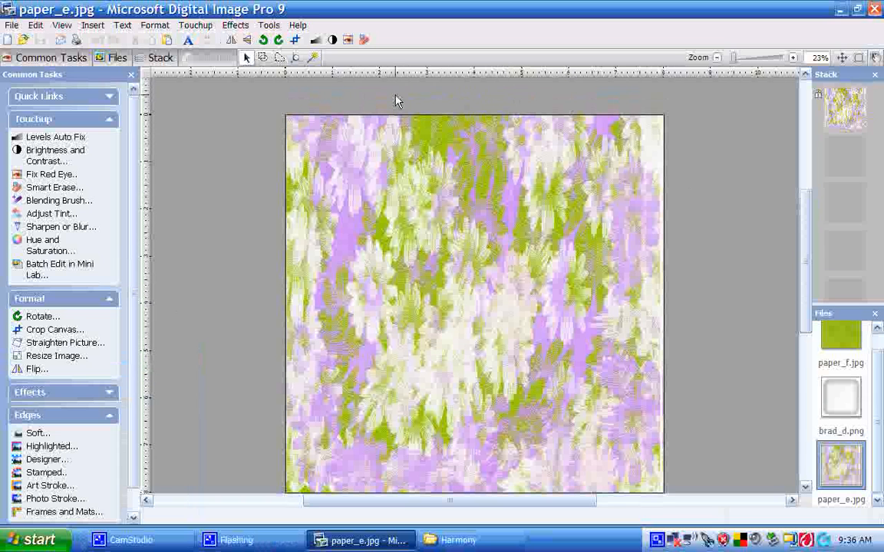
left_click(547, 164)
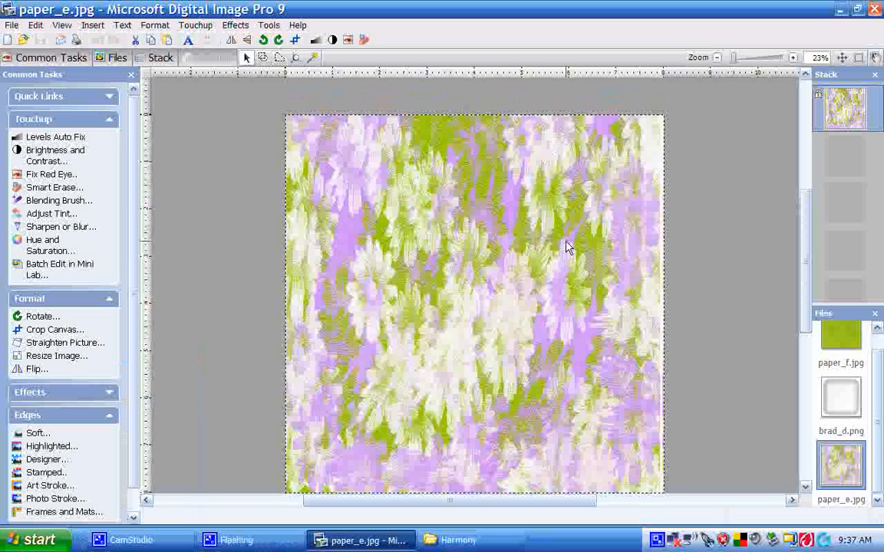
scroll(877, 406, "up", 1)
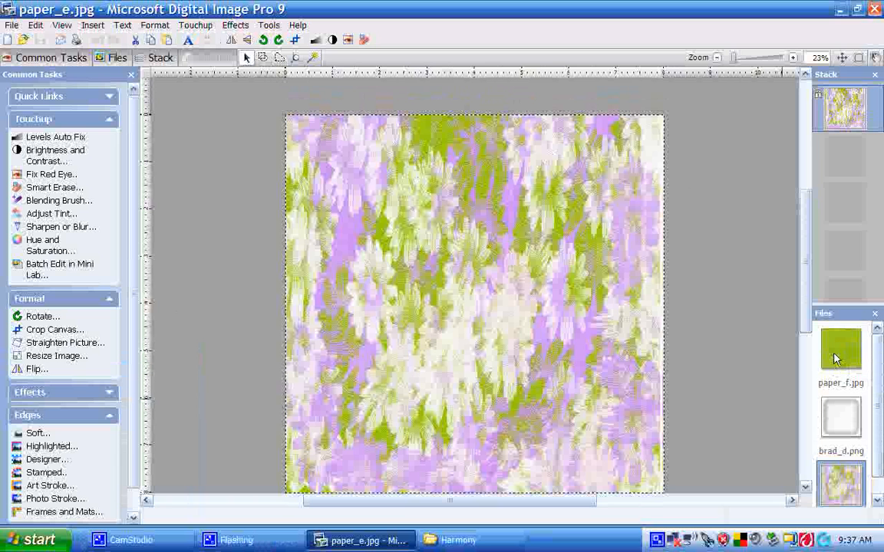
double_click(842, 349)
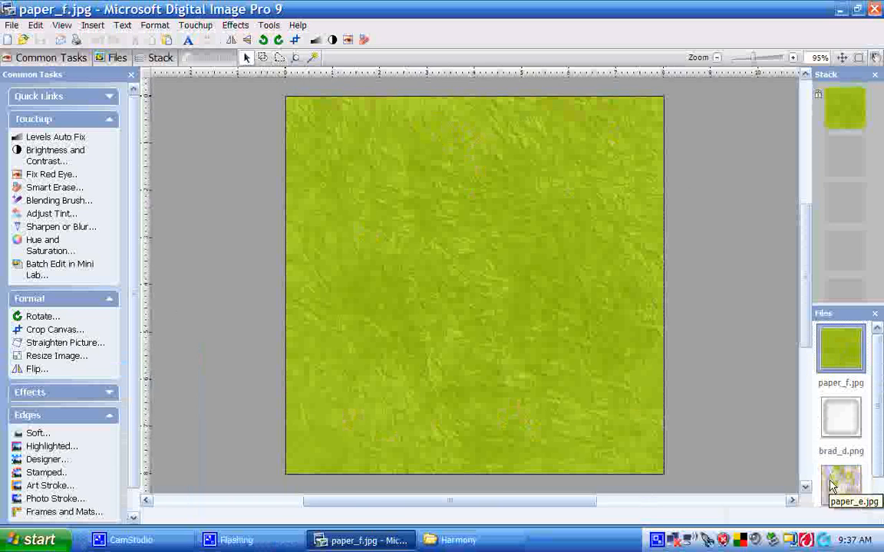
double_click(834, 485)
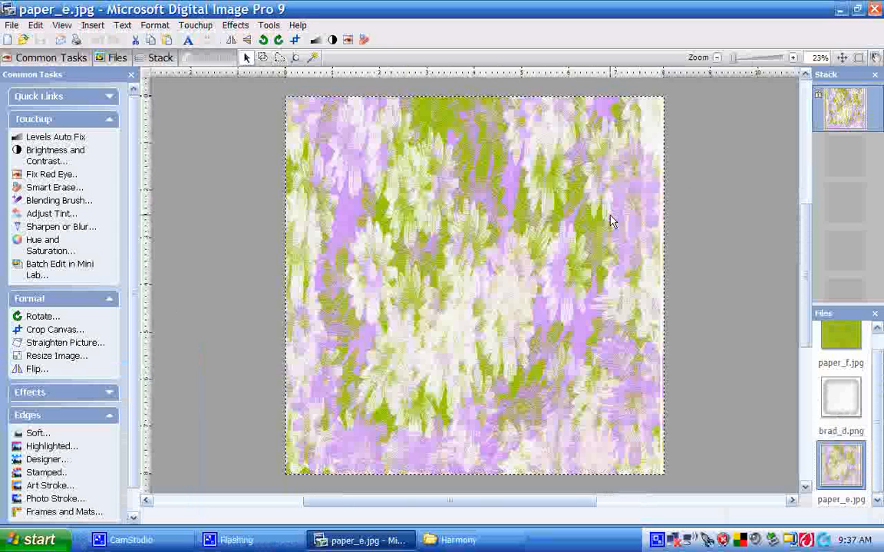
scroll(717, 246, "up", 1)
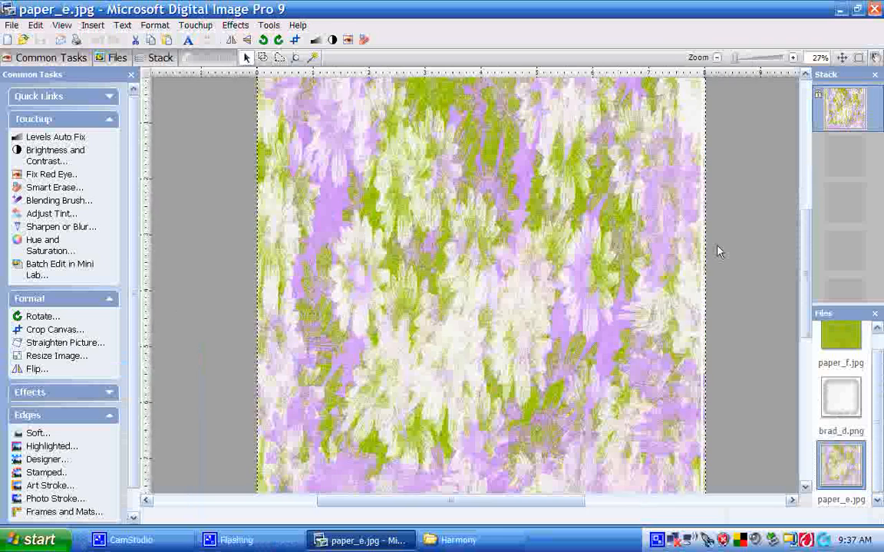
scroll(717, 246, "down", 1)
scroll(718, 250, "down", 1)
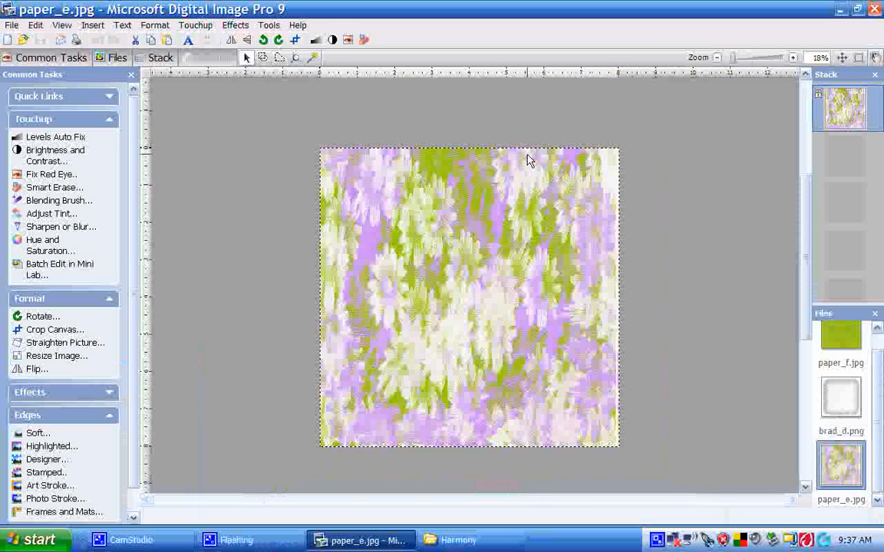
Cut a triangular freehand selection from the paper's upper-right corner
left_click(278, 60)
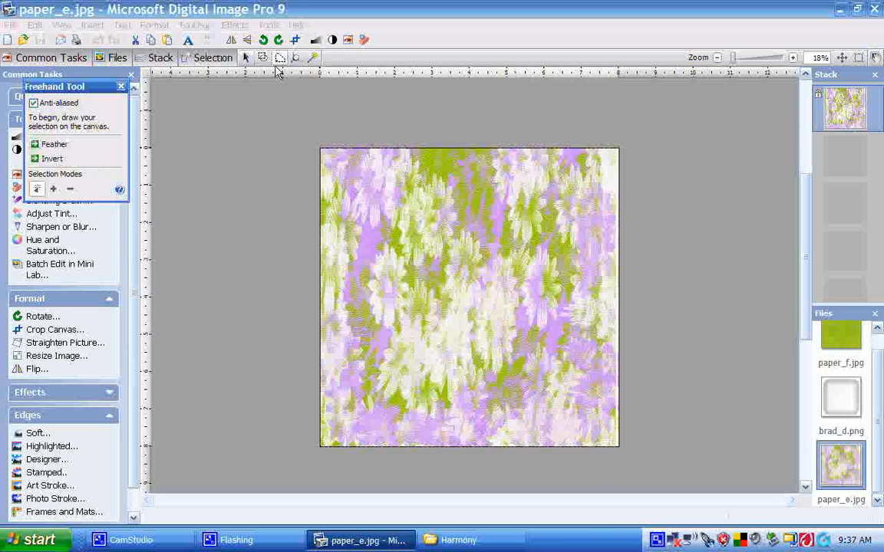
left_click(493, 123)
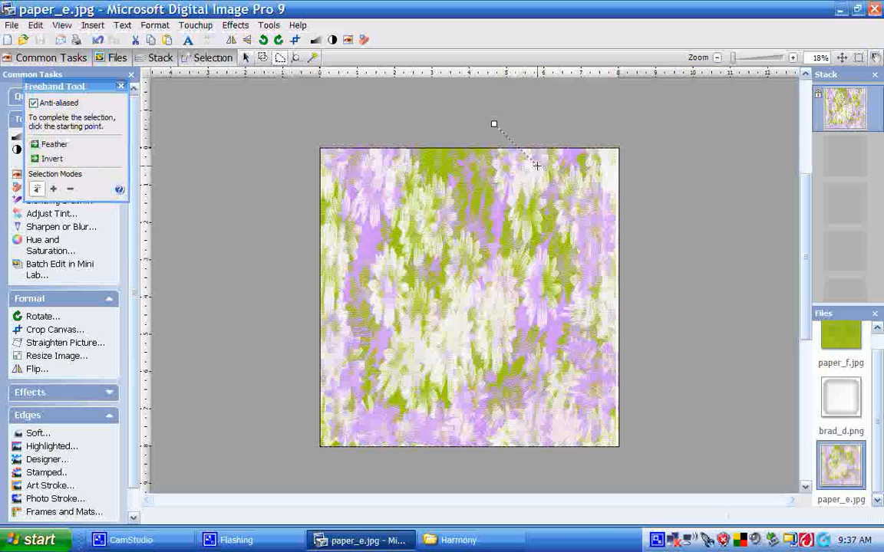
left_click(639, 268)
left_click(640, 119)
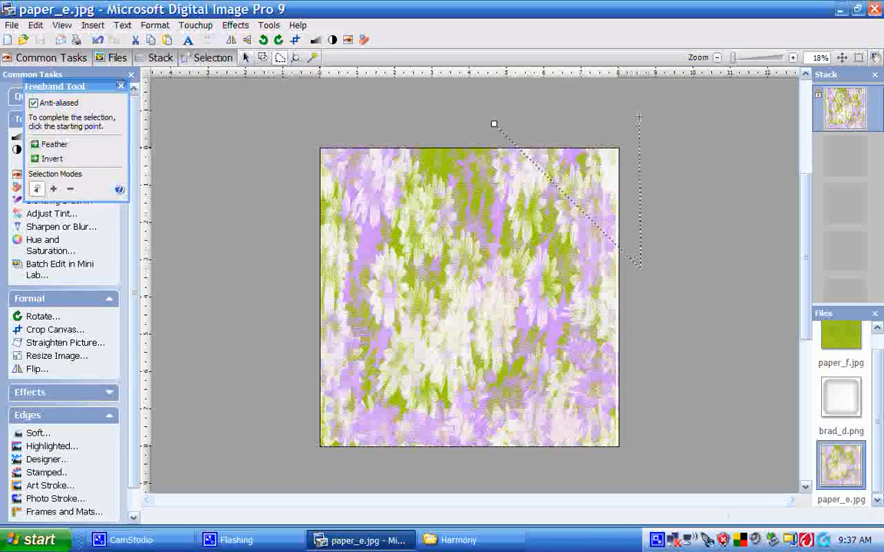
left_click(494, 123)
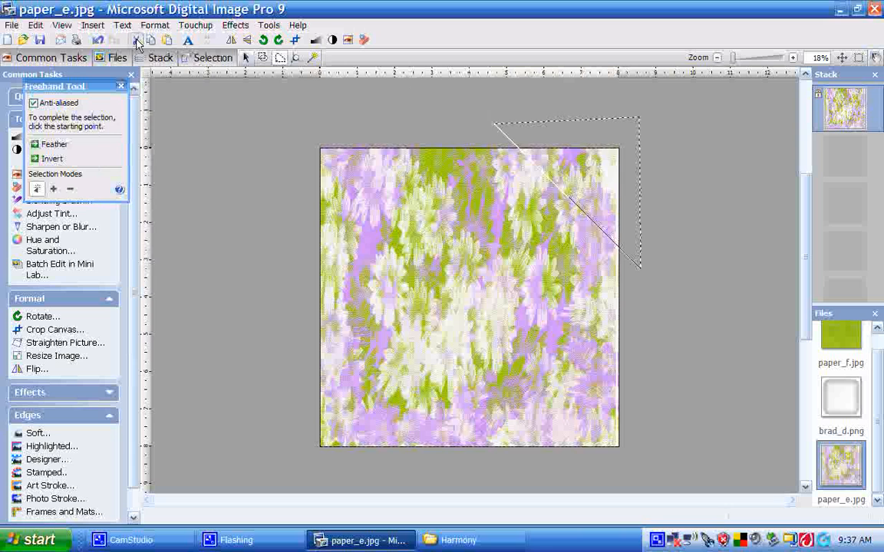
left_click(137, 40)
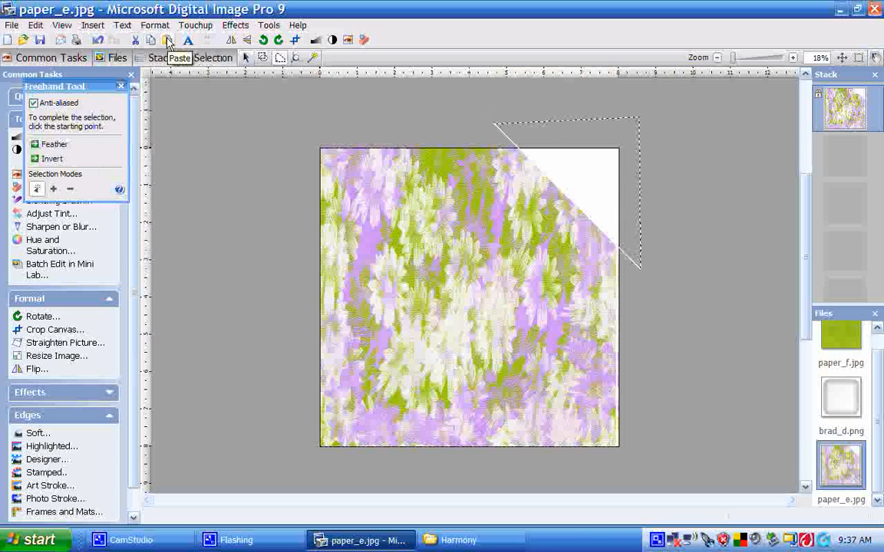
Paste the cut corner as a new object and rotate it 180° so it folds over the corner
left_click(169, 40)
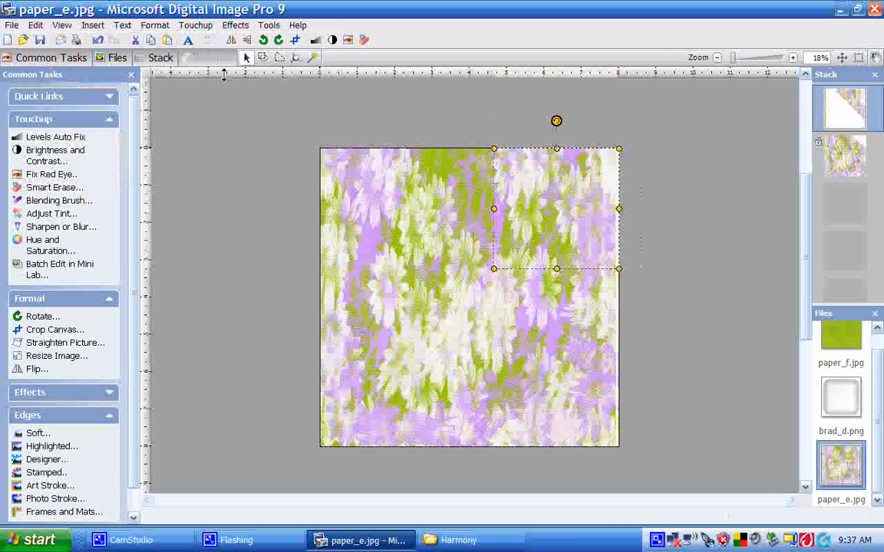
left_click(427, 328)
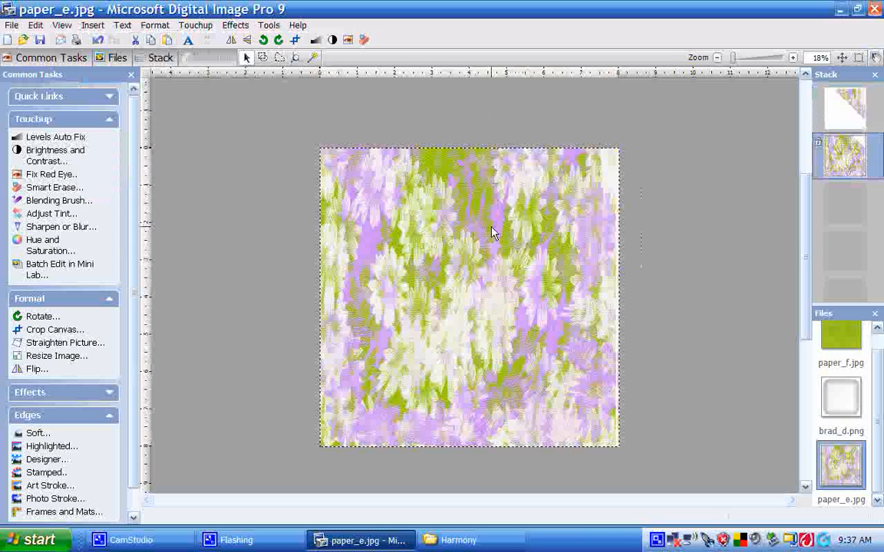
left_click(852, 116)
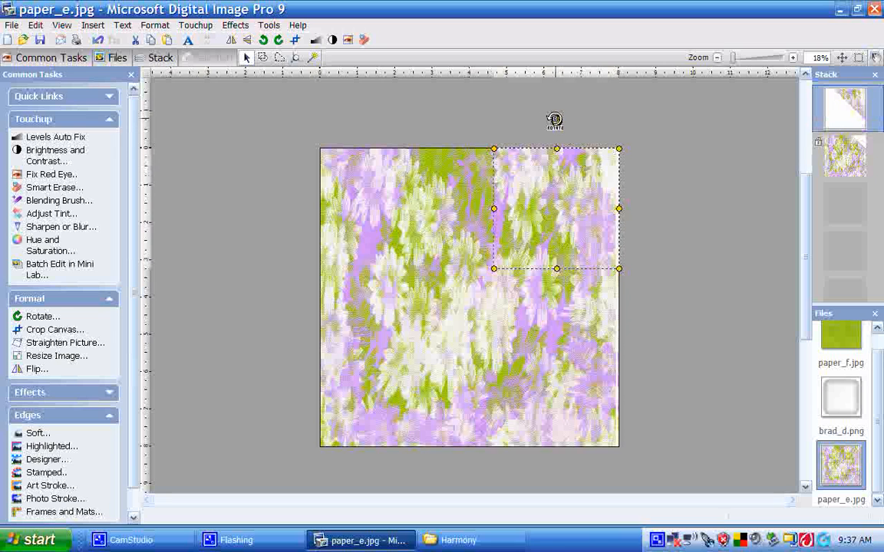
left_click_drag(555, 120, 571, 379)
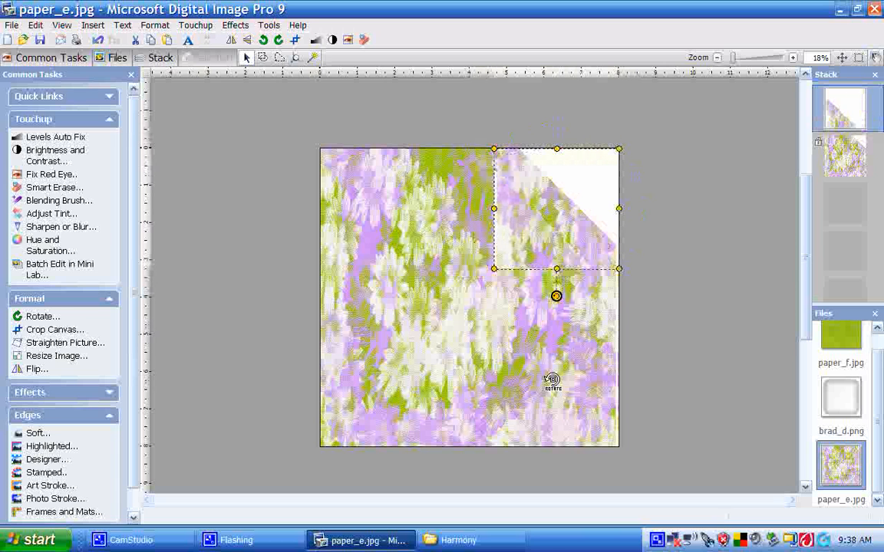
Move and slightly enlarge the folded corner so it lines up with the page edges
left_click_drag(535, 246, 559, 217)
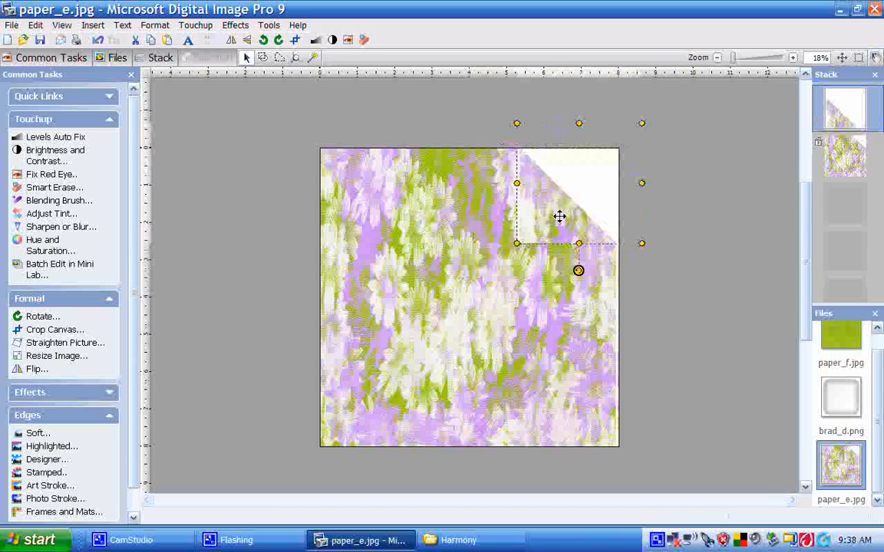
left_click_drag(642, 244, 653, 255)
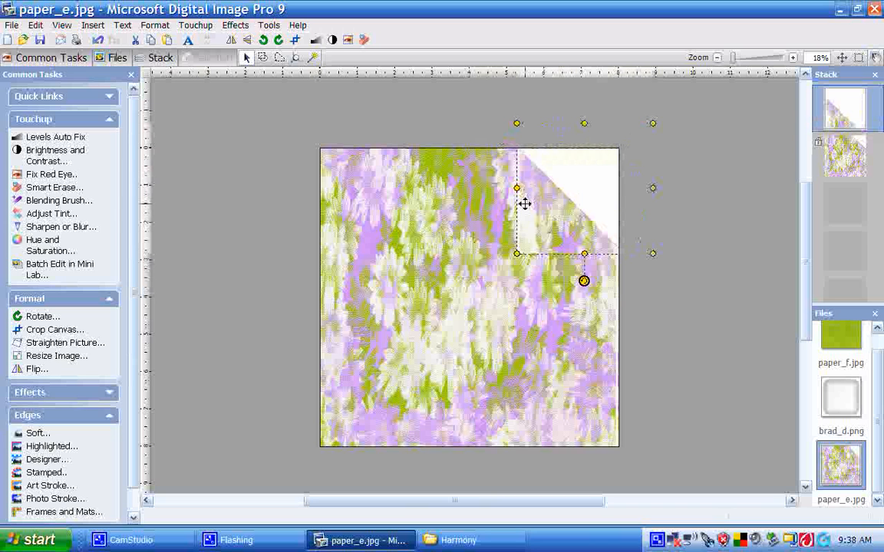
left_click(398, 221)
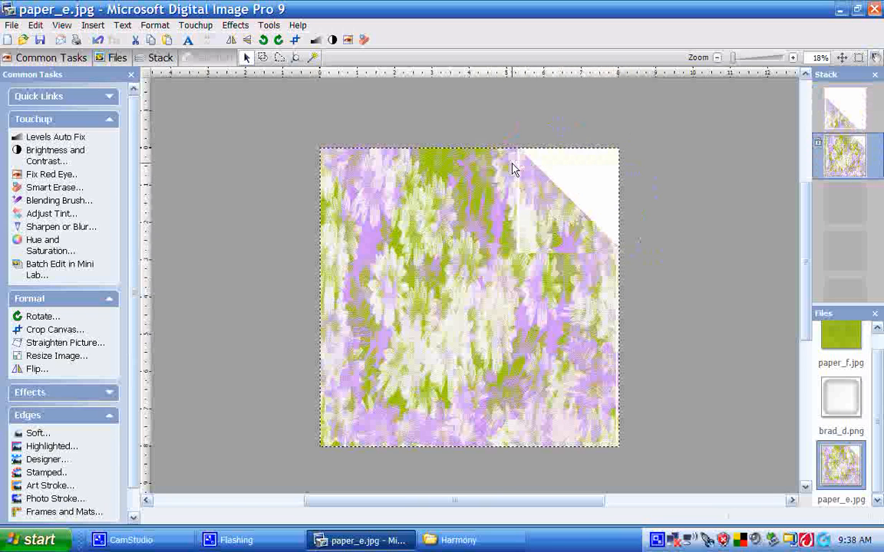
Fill the folded corner object with the paper_f.jpg picture as its texture
left_click(537, 193)
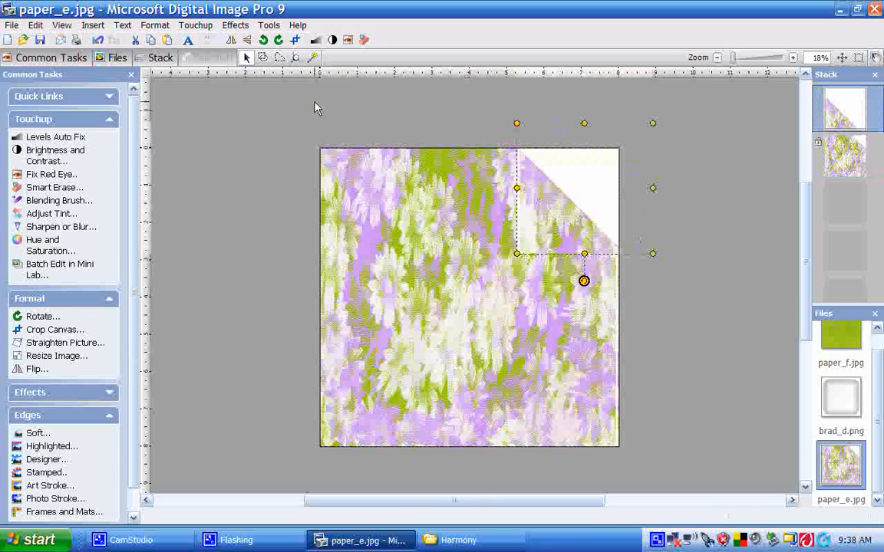
left_click(236, 24)
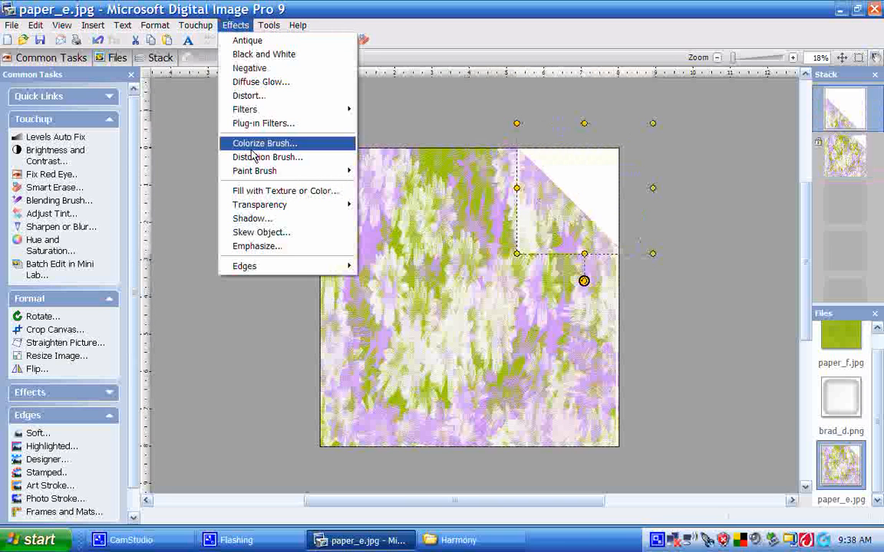
left_click(251, 191)
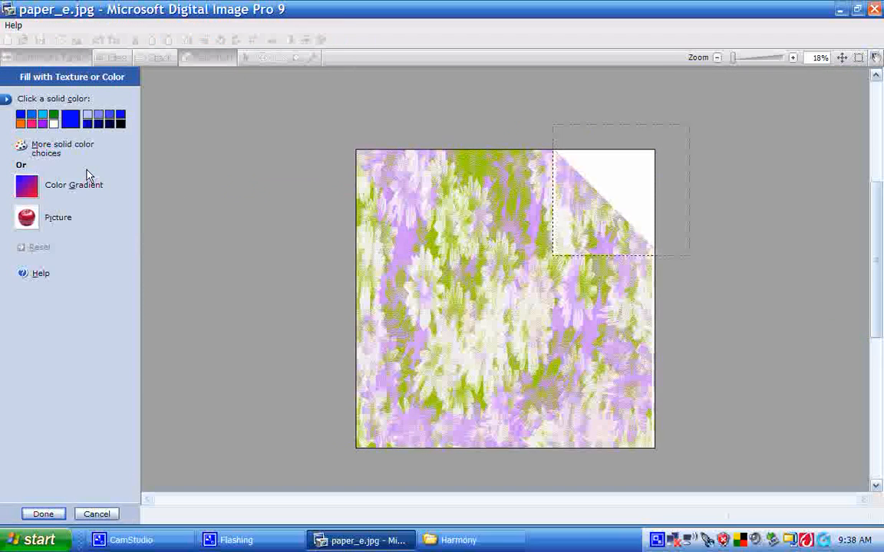
left_click(26, 219)
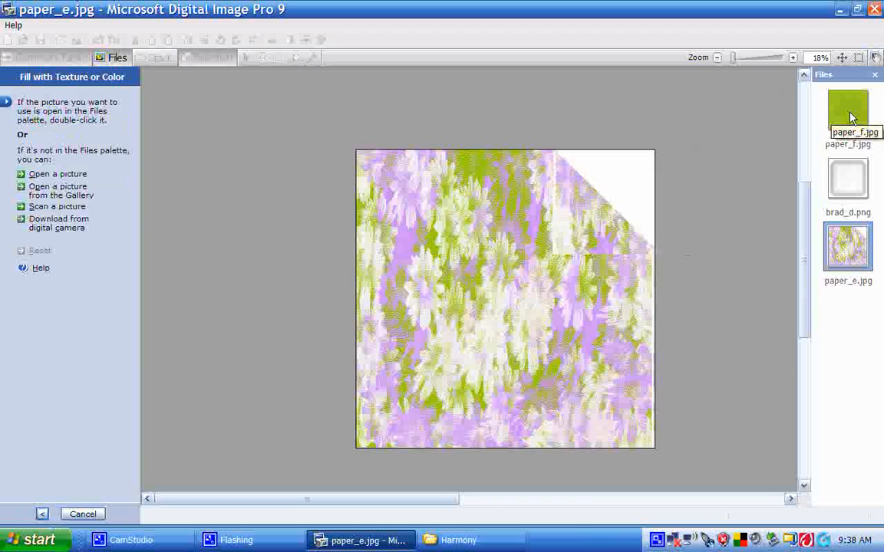
double_click(850, 116)
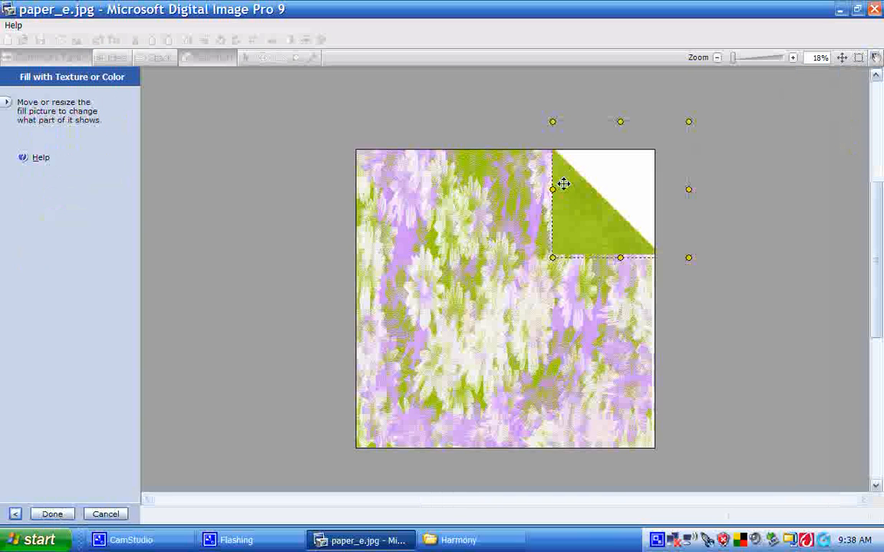
left_click(57, 514)
left_click(513, 303)
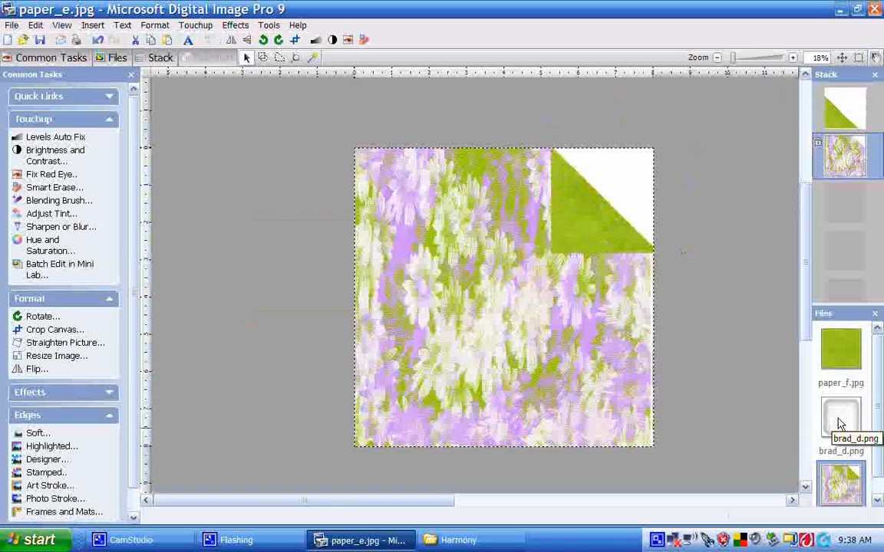
Place the brad_d.png embellishment onto the folded corner
left_click_drag(840, 424, 581, 211)
left_click(616, 238)
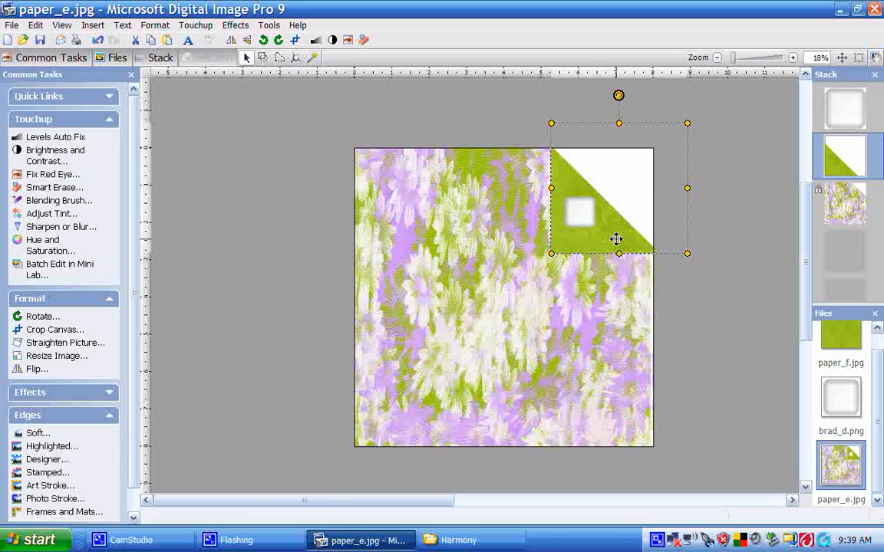
left_click(580, 210)
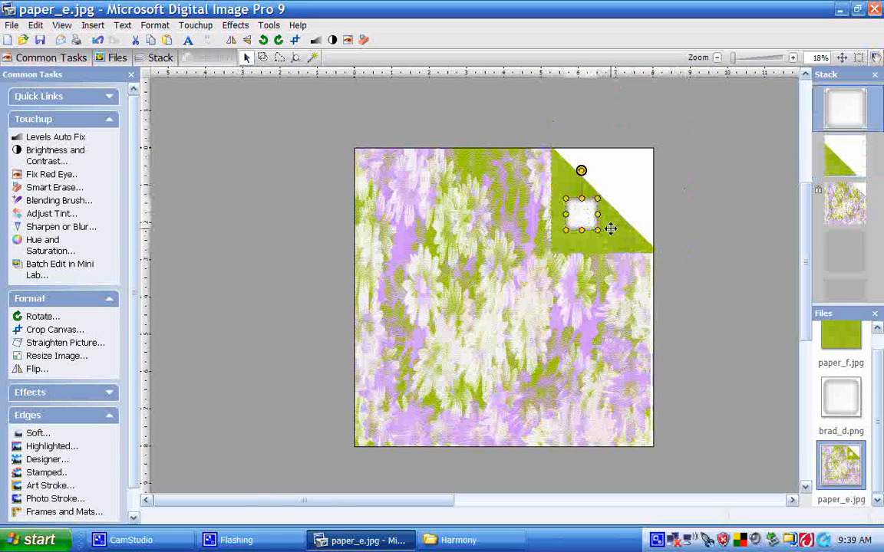
left_click(612, 227)
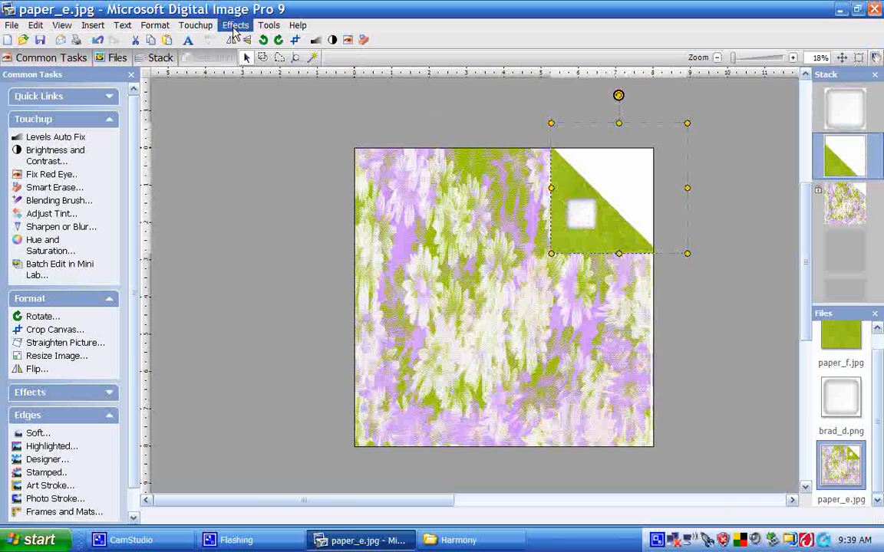
Apply the Distortion Brush's Shrink effect over the brad on the folded corner
left_click(235, 29)
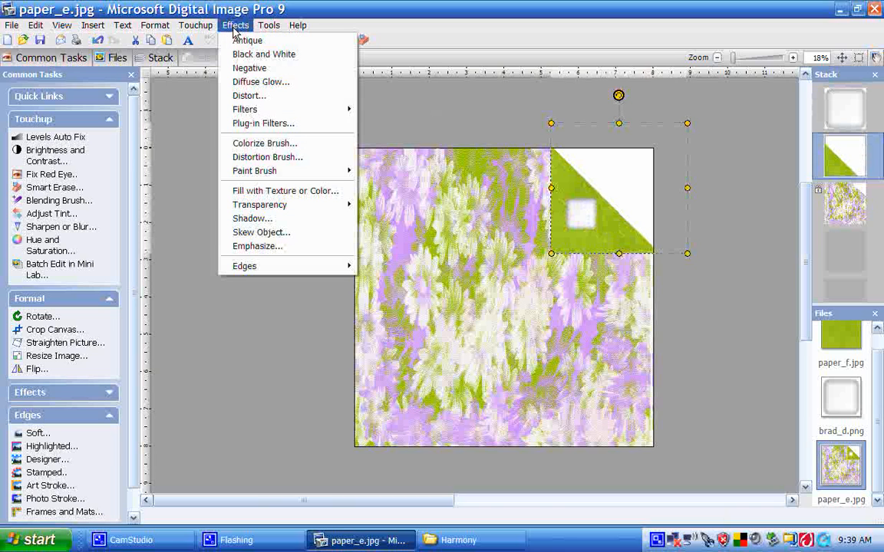
left_click(261, 157)
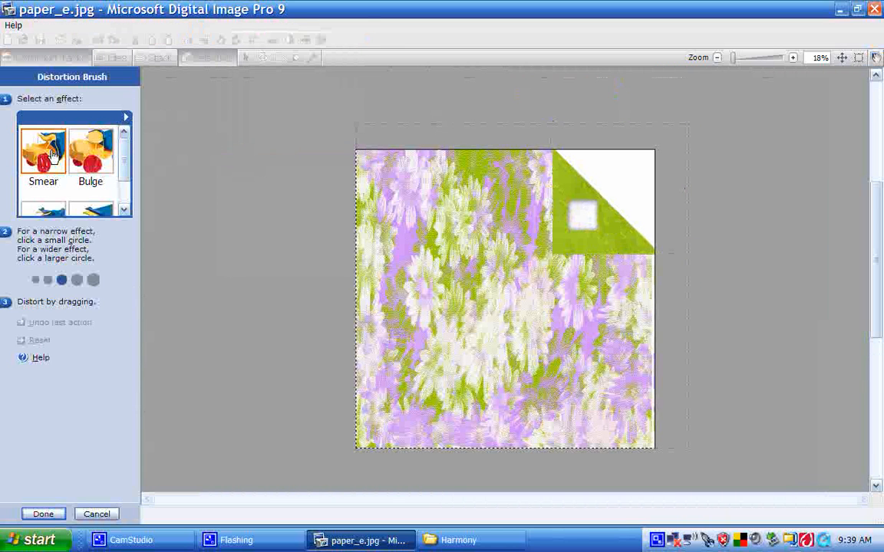
left_click_drag(121, 158, 121, 177)
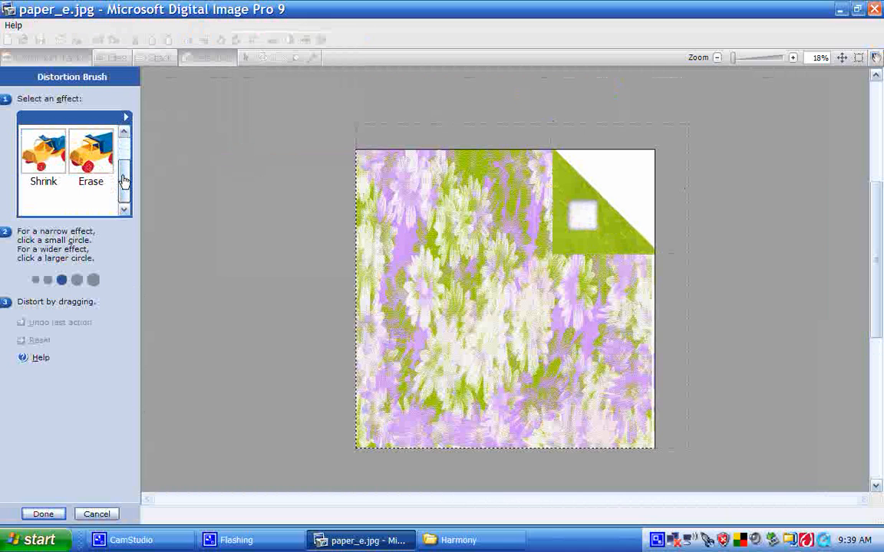
left_click(39, 159)
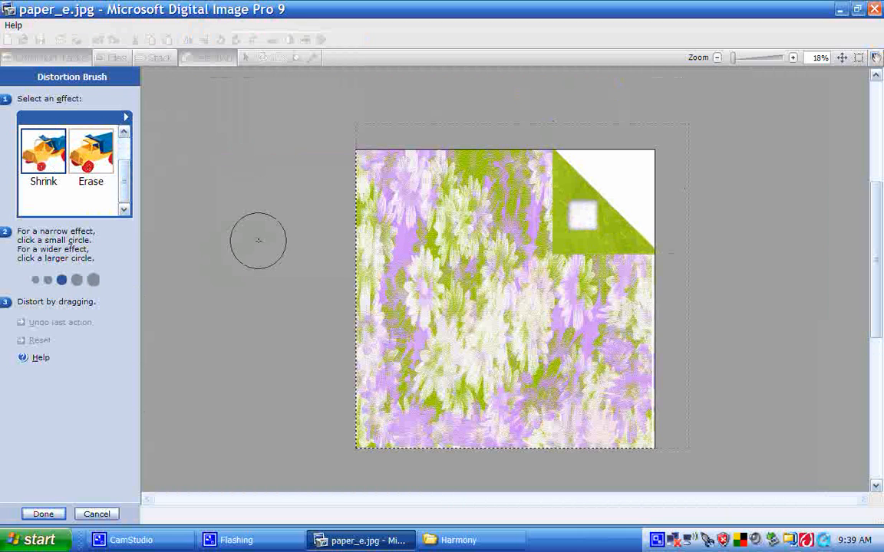
left_click_drag(568, 206, 583, 211)
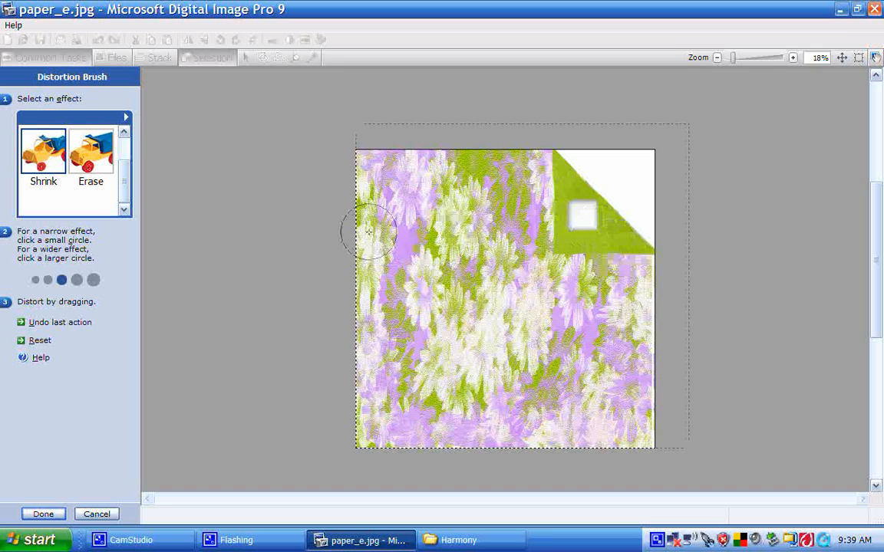
left_click(38, 515)
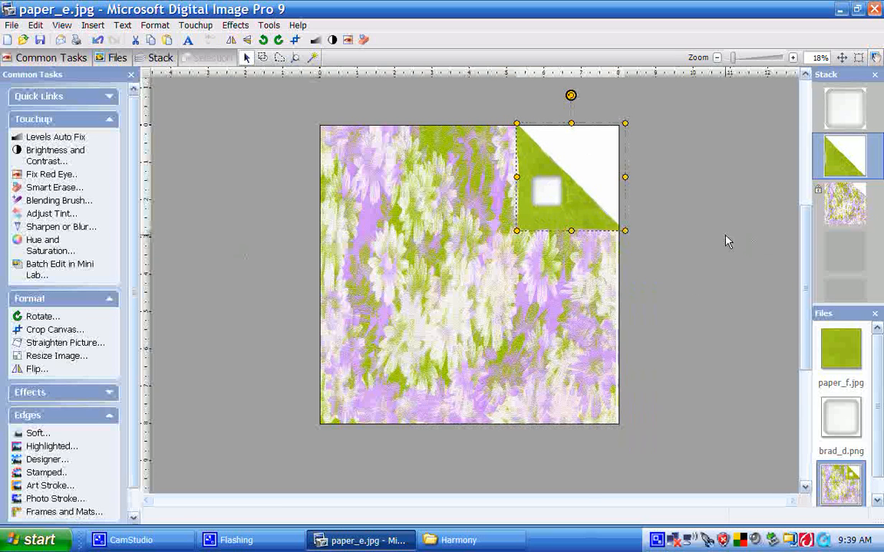
scroll(725, 235, "up", 2)
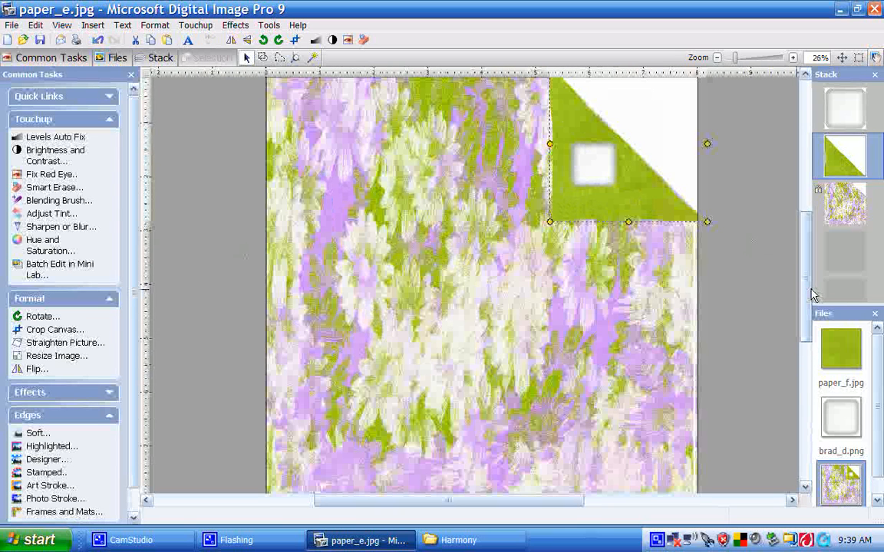
left_click_drag(810, 293, 799, 257)
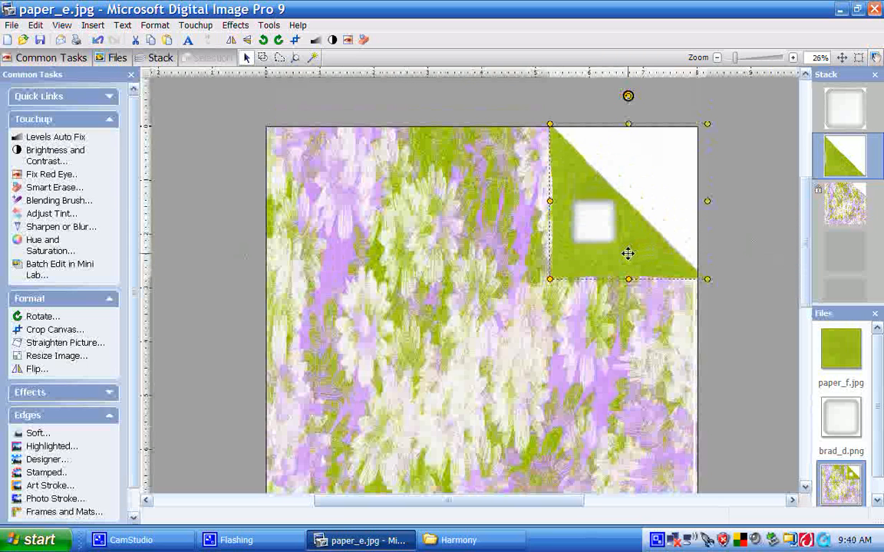
Darken the folded corner's diagonal edge with the Dodge and Burn Brush at brightness -9 and the largest soft-edged brush
left_click_drag(627, 253, 630, 251)
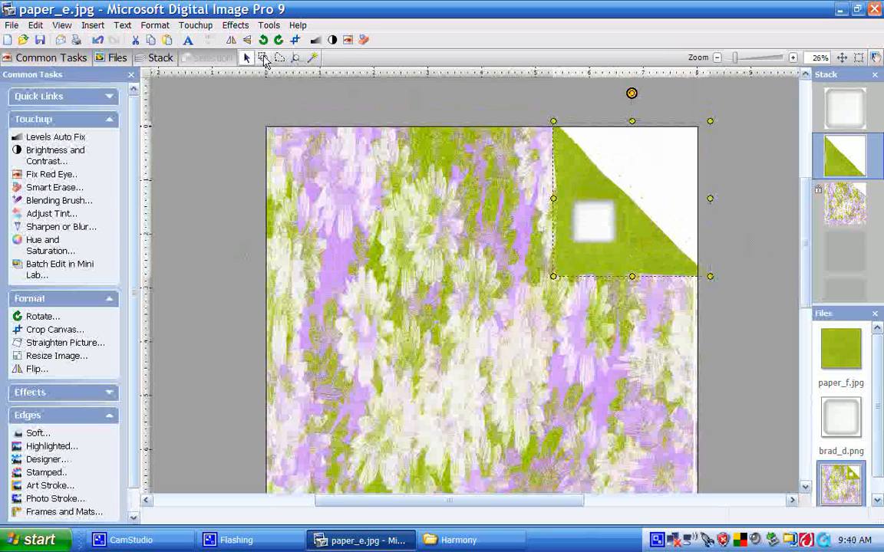
left_click(191, 29)
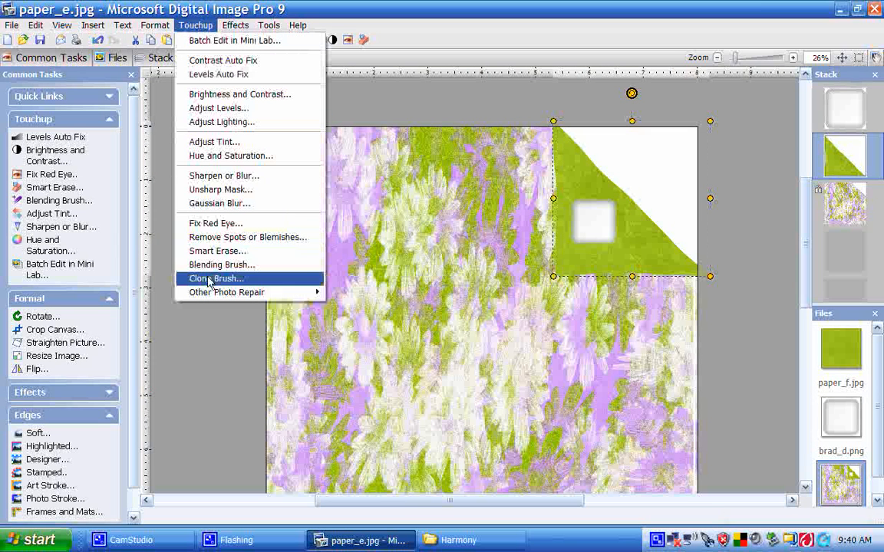
mouse_move(208, 294)
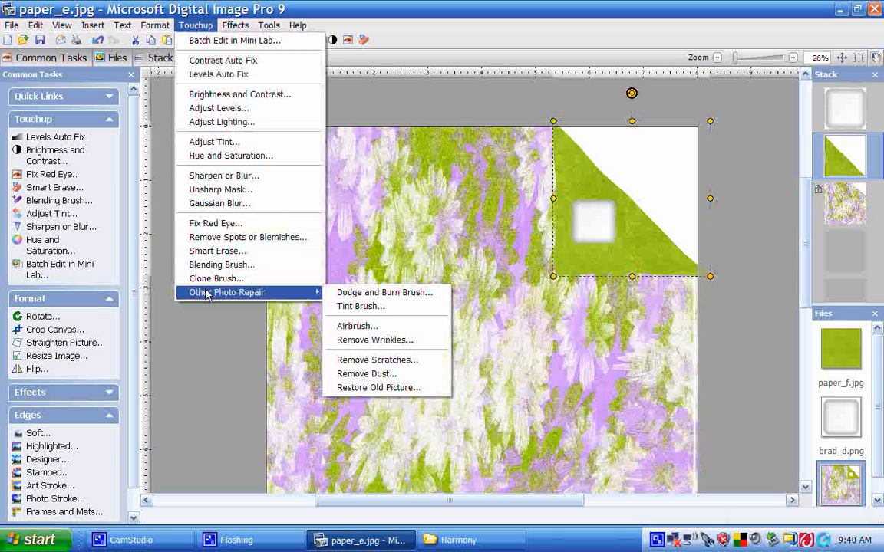
left_click(370, 293)
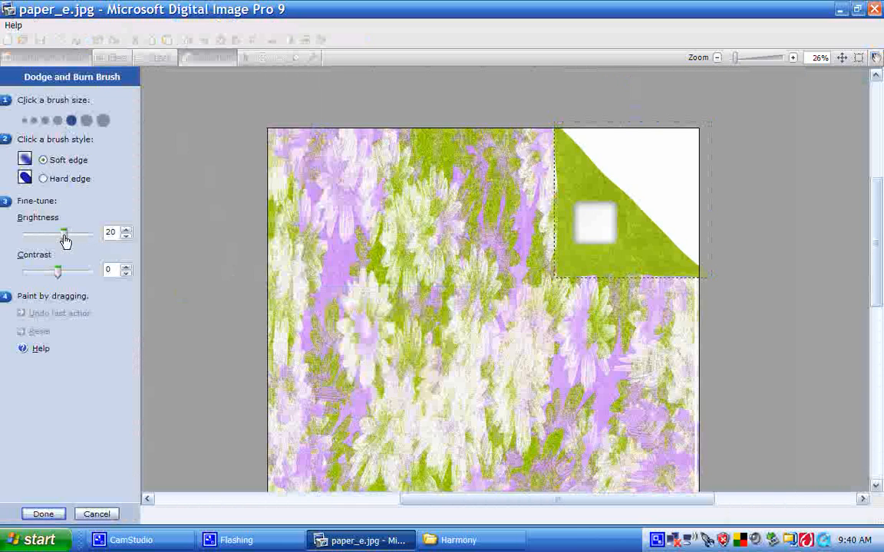
left_click_drag(65, 241, 56, 240)
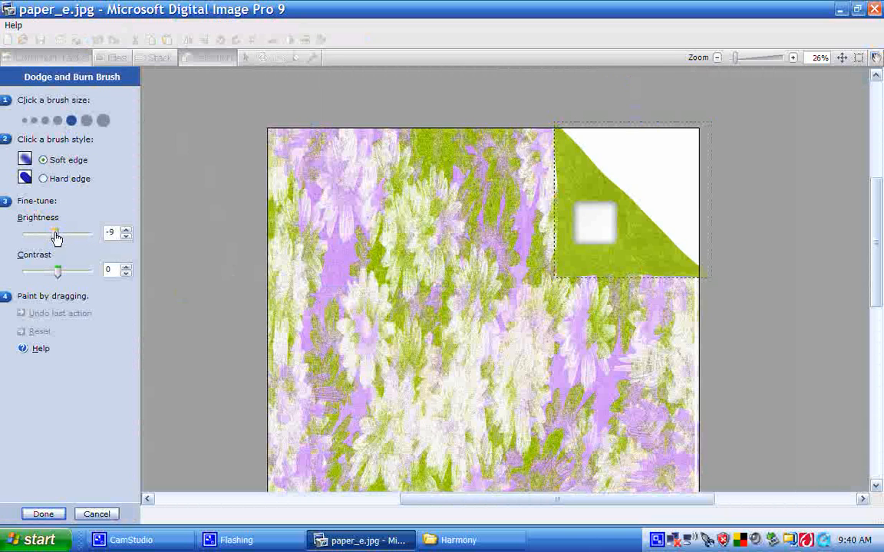
left_click(103, 121)
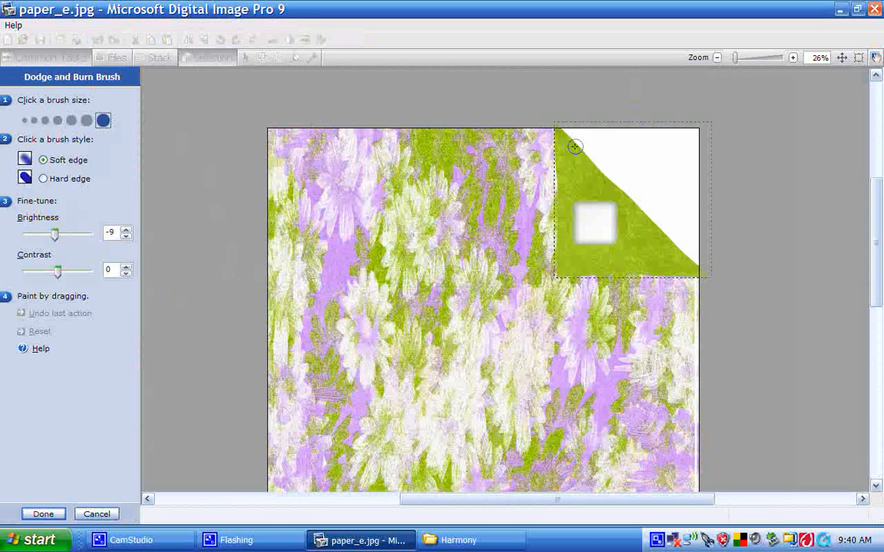
left_click_drag(552, 125, 561, 134)
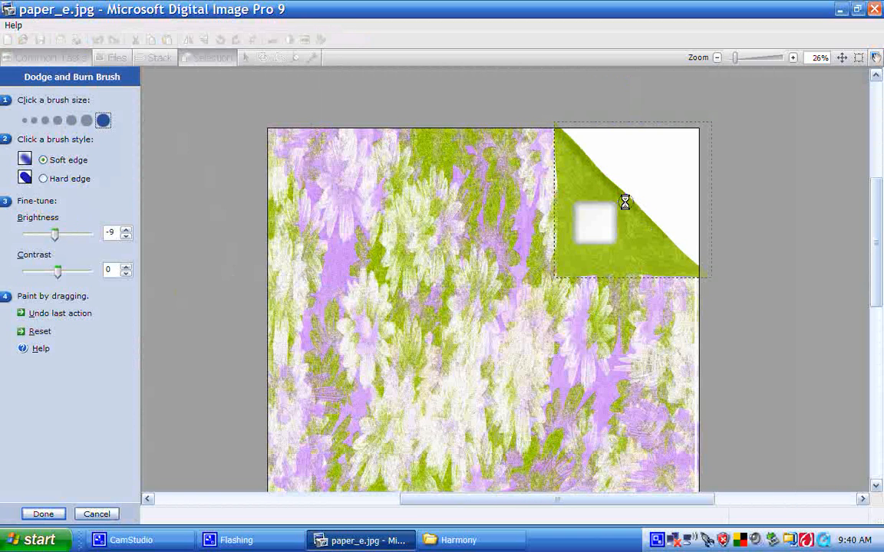
mouse_move(626, 195)
left_mouse_down()
mouse_move(698, 271)
mouse_move(679, 255)
mouse_move(694, 266)
left_mouse_up()
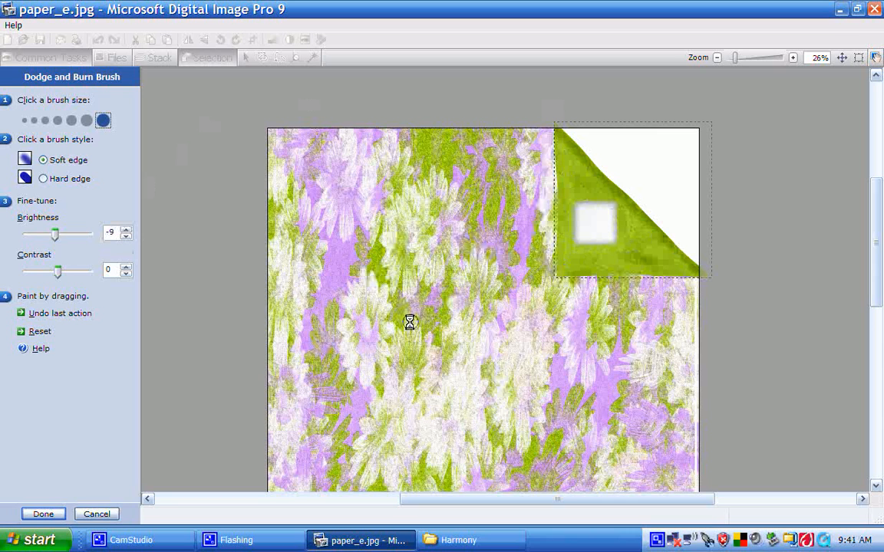
left_click(44, 514)
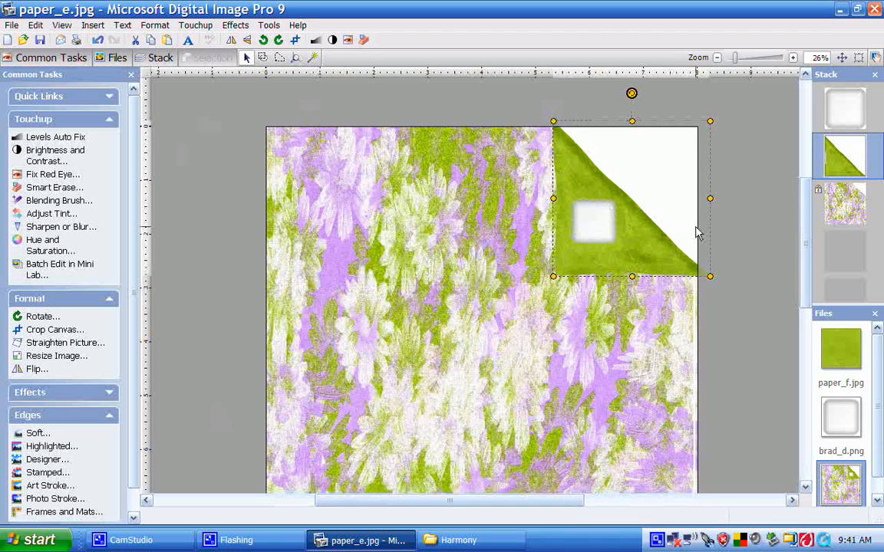
Give the brad a Soft shadow with transparency 41, nudging the shadow slightly, and apply it
scroll(697, 232, "down", 2)
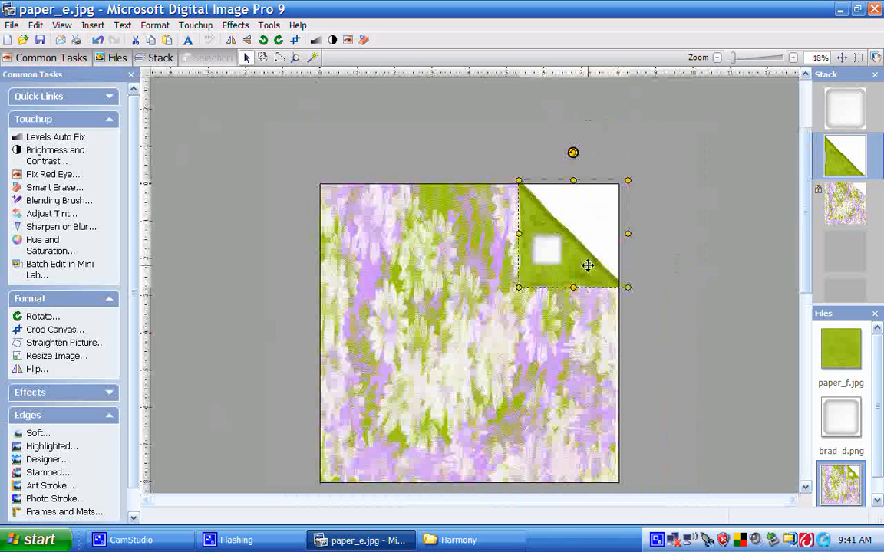
left_click(550, 253)
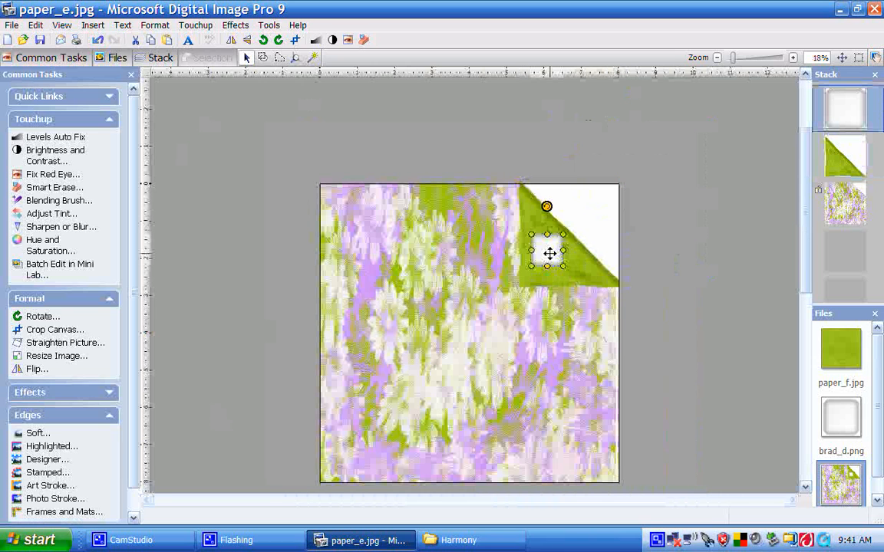
mouse_move(550, 254)
left_mouse_down()
mouse_move(561, 234)
mouse_move(544, 250)
left_mouse_up()
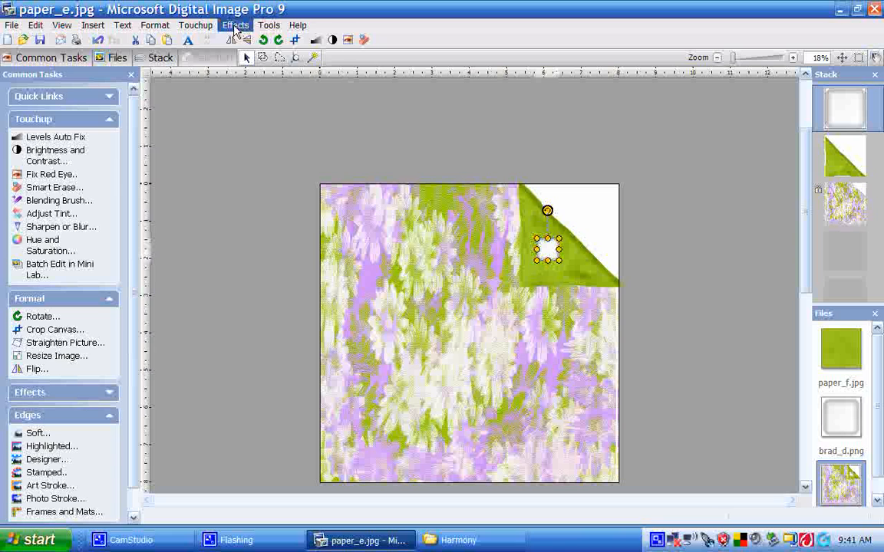
left_click(236, 26)
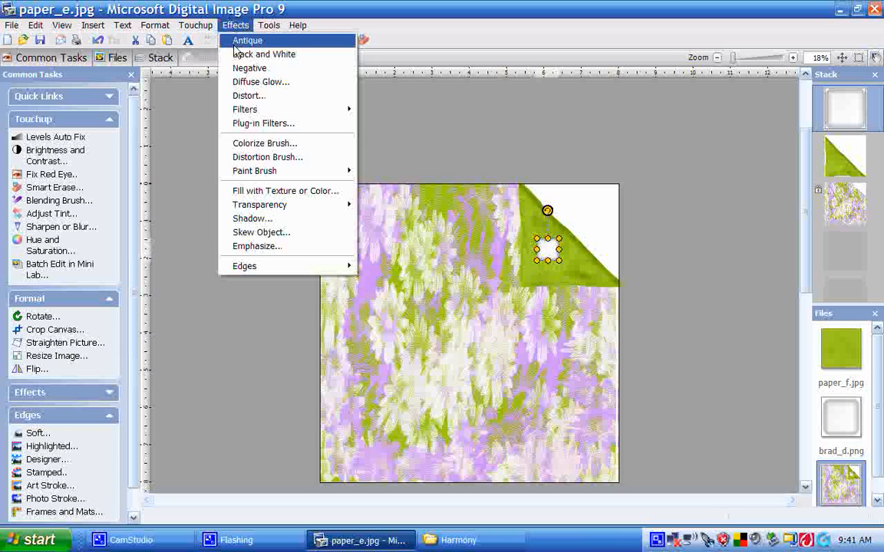
left_click(246, 220)
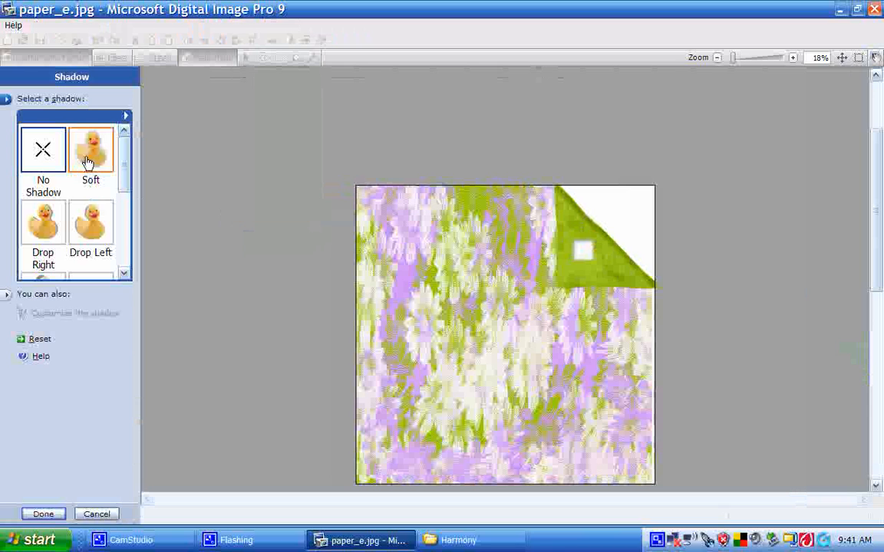
left_click(86, 162)
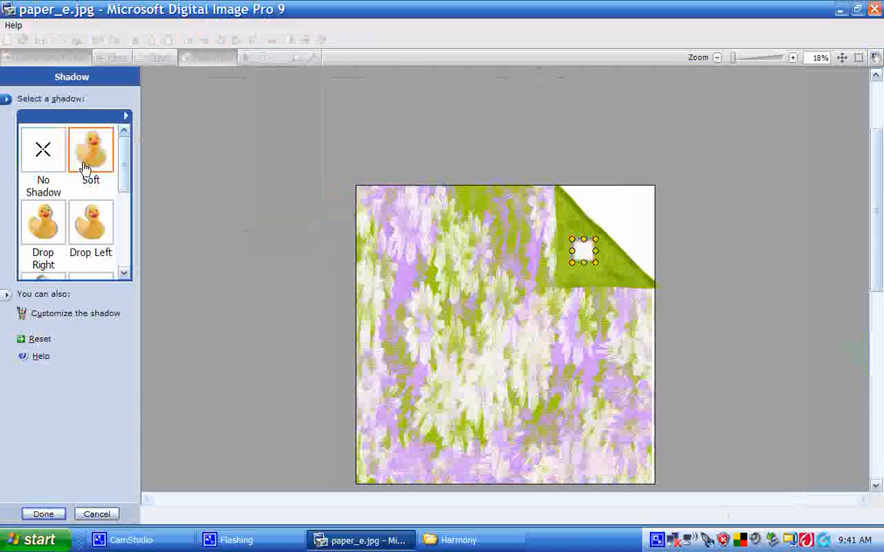
left_click(53, 314)
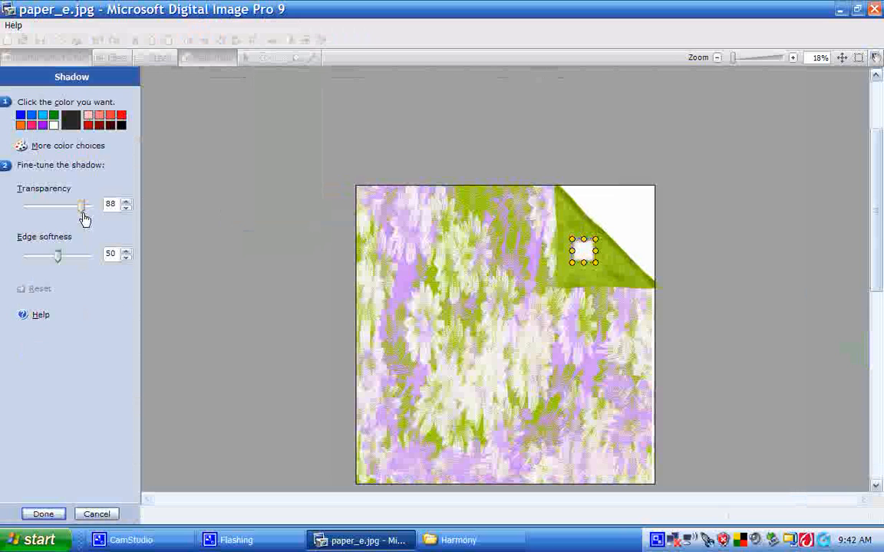
left_click_drag(81, 206, 53, 210)
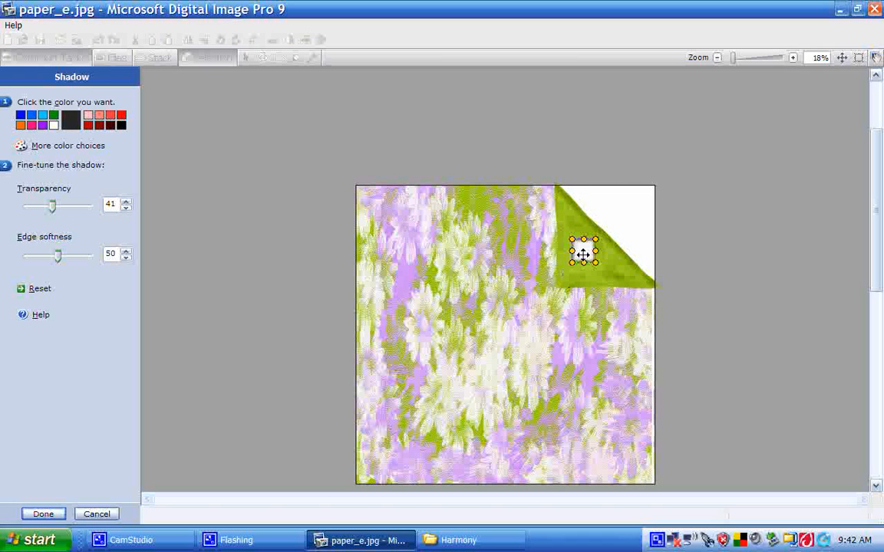
left_click_drag(583, 256, 582, 256)
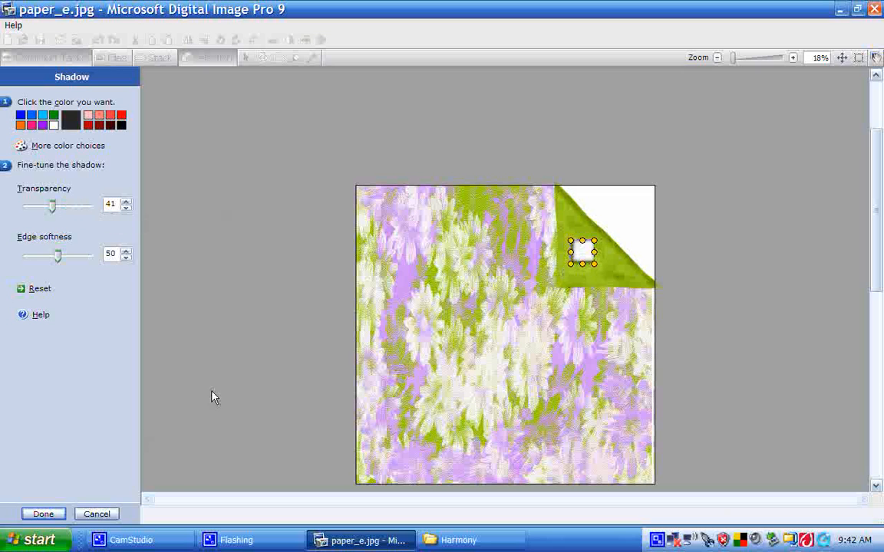
left_click(44, 515)
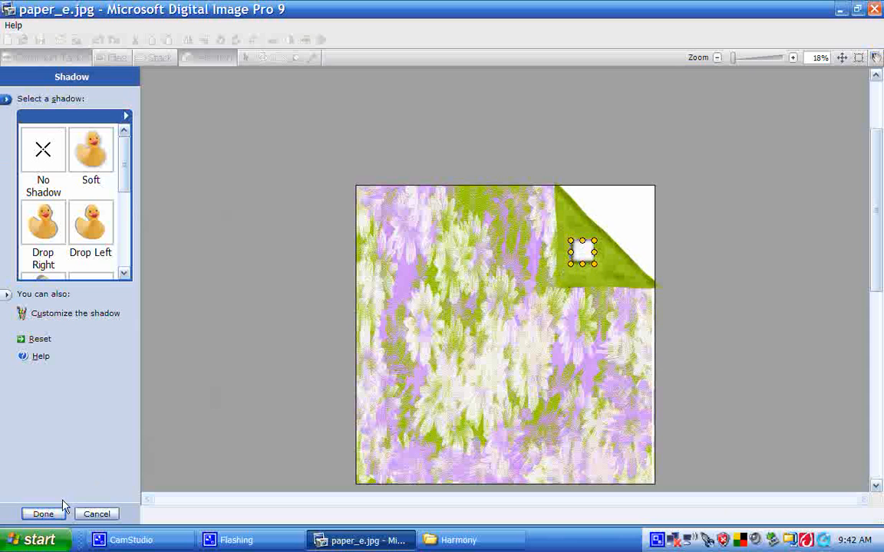
left_click(48, 514)
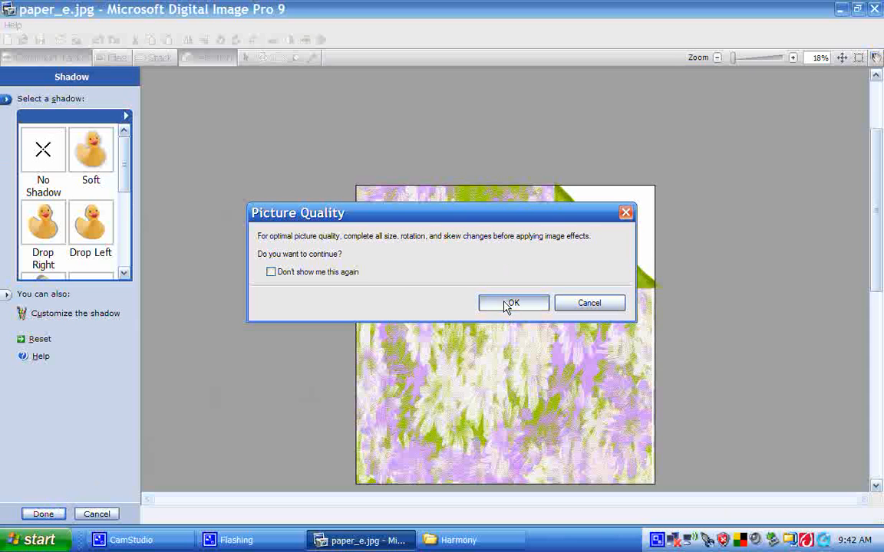
left_click(511, 304)
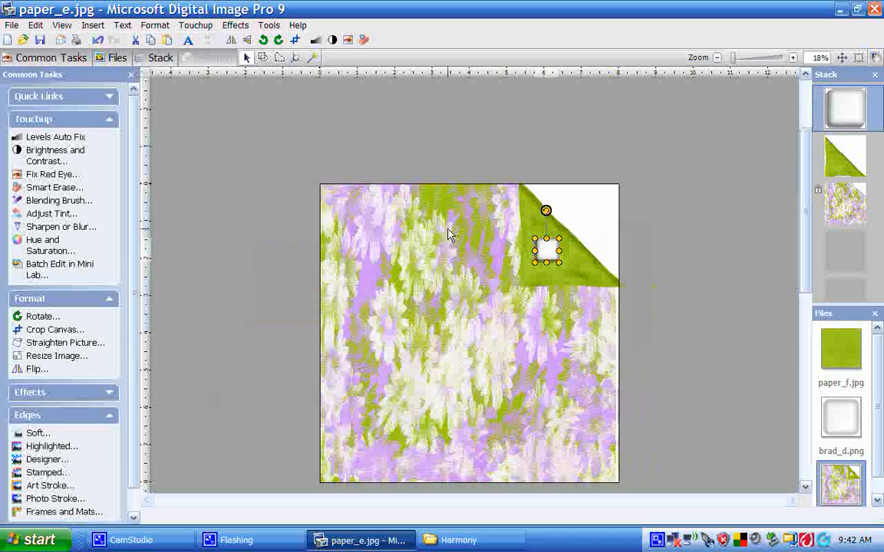
Give the folded corner a Soft shadow with transparency 41, repositioning the shadow along its edges, and apply it
left_click(529, 210)
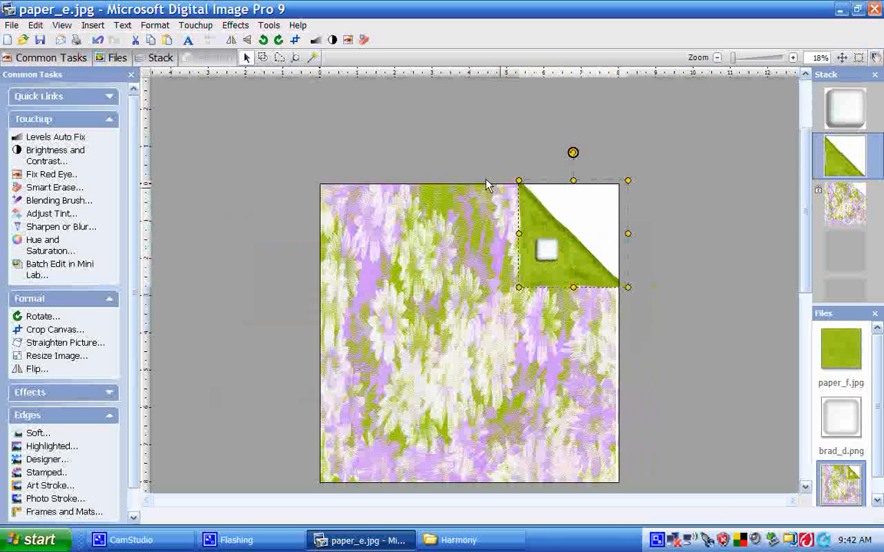
left_click(234, 25)
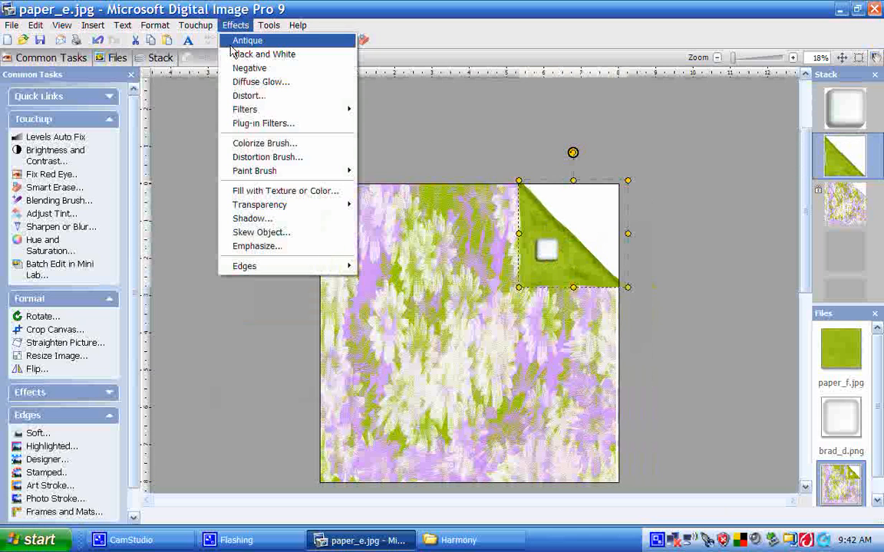
left_click(247, 219)
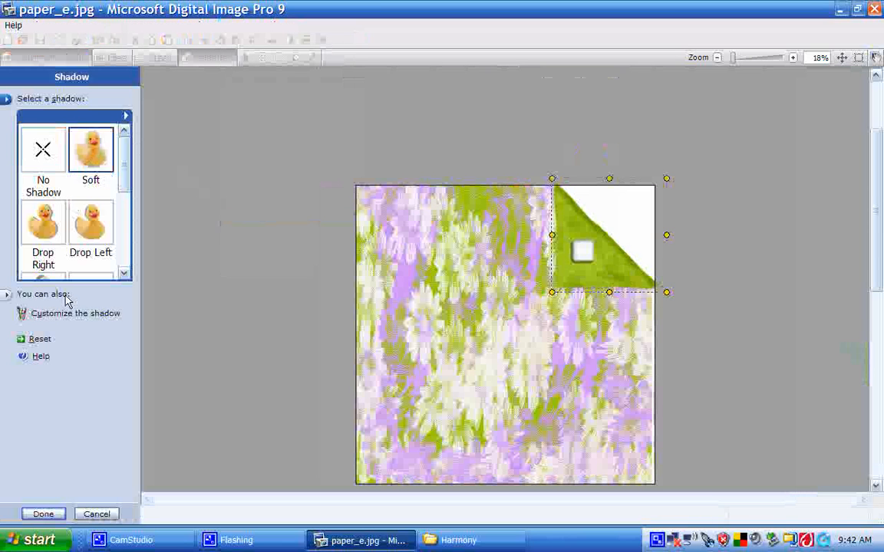
left_click(67, 316)
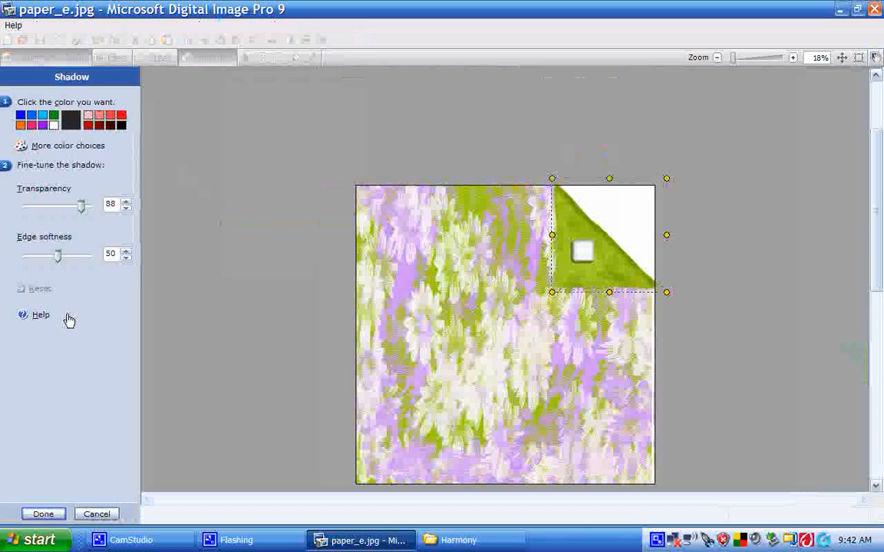
left_click(74, 207)
left_click_drag(74, 214, 52, 215)
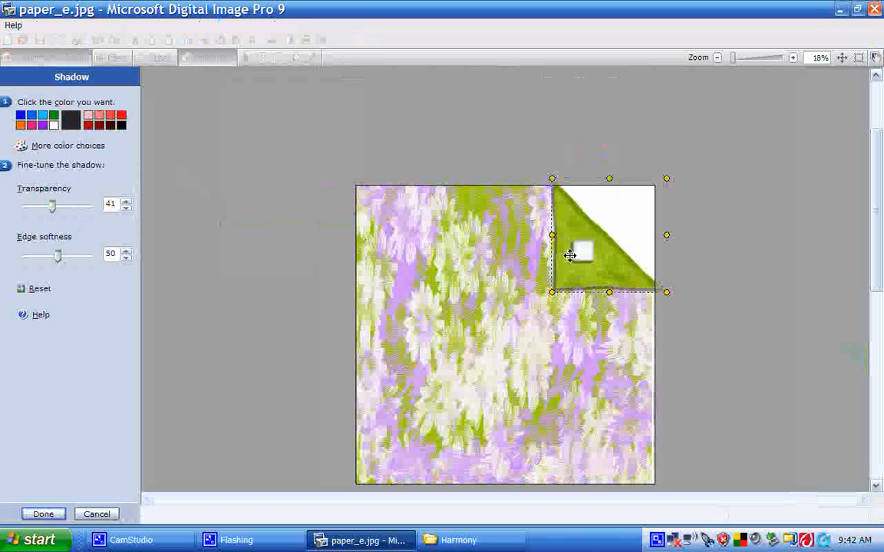
left_click_drag(572, 258, 569, 261)
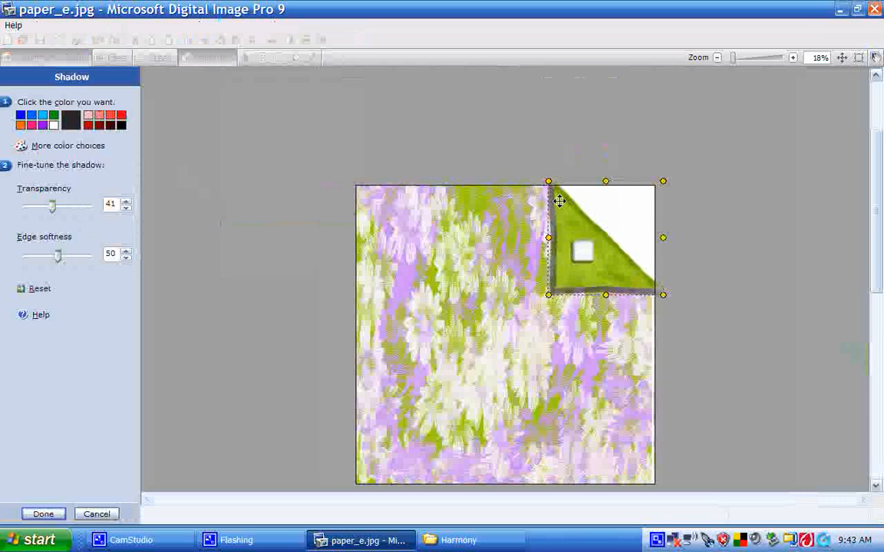
left_click_drag(559, 198, 560, 197)
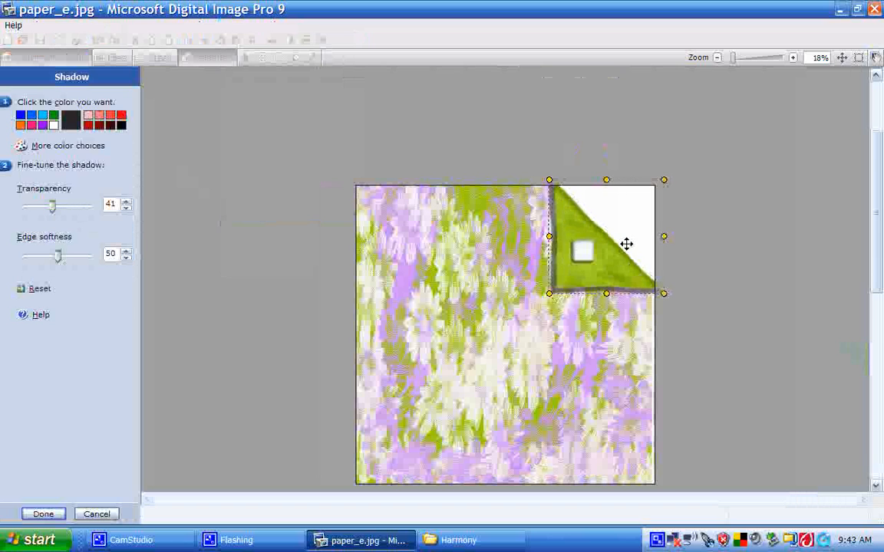
left_click_drag(549, 294, 562, 281)
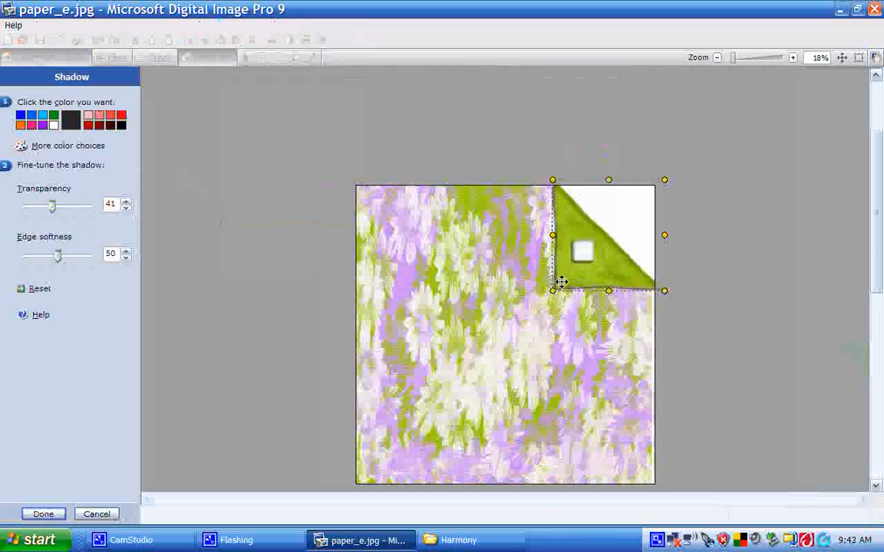
left_click(43, 514)
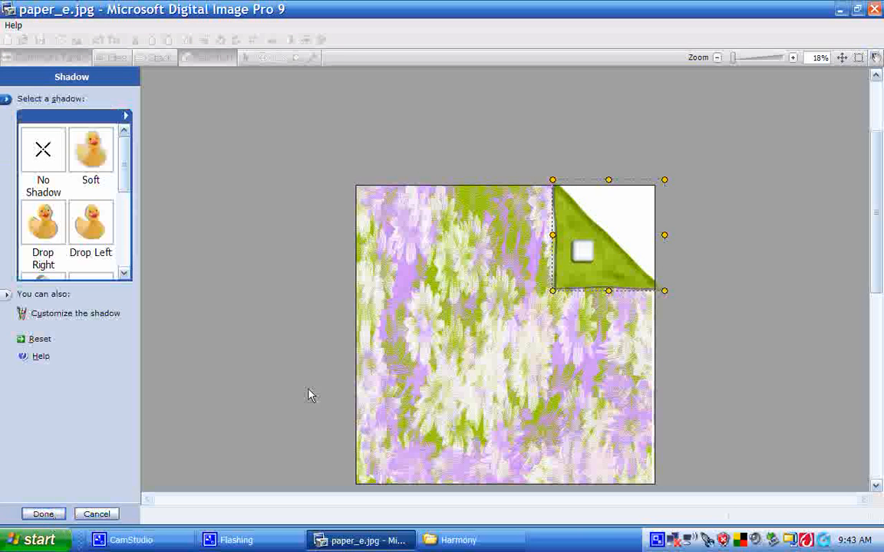
left_click(43, 514)
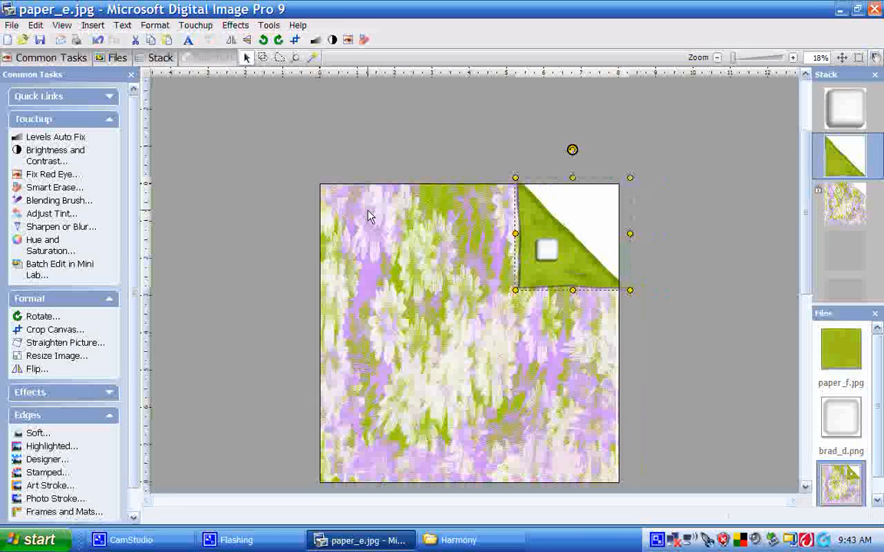
left_click(345, 159)
left_click(405, 278)
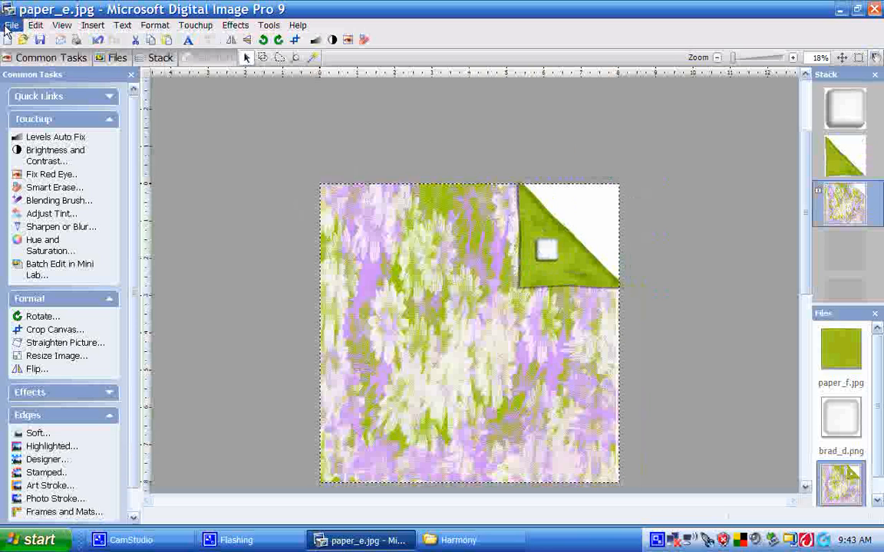
left_click(123, 538)
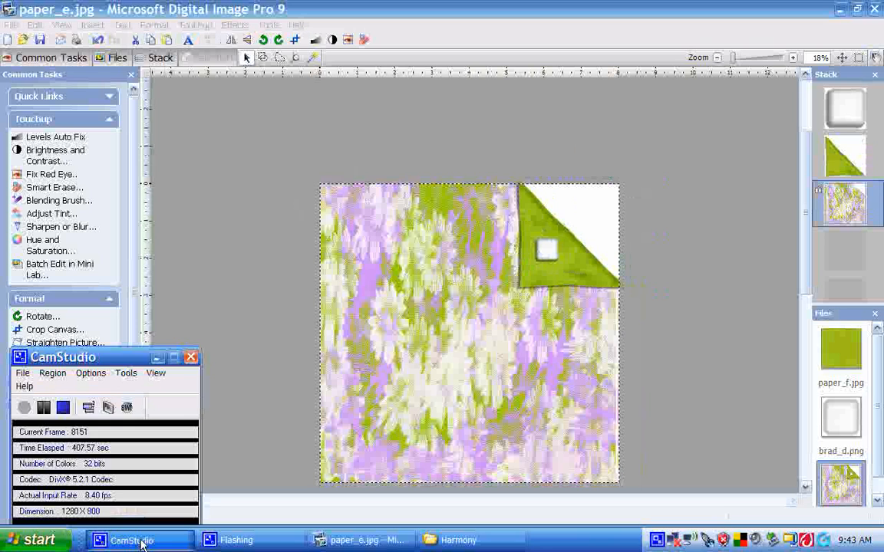
left_click(22, 374)
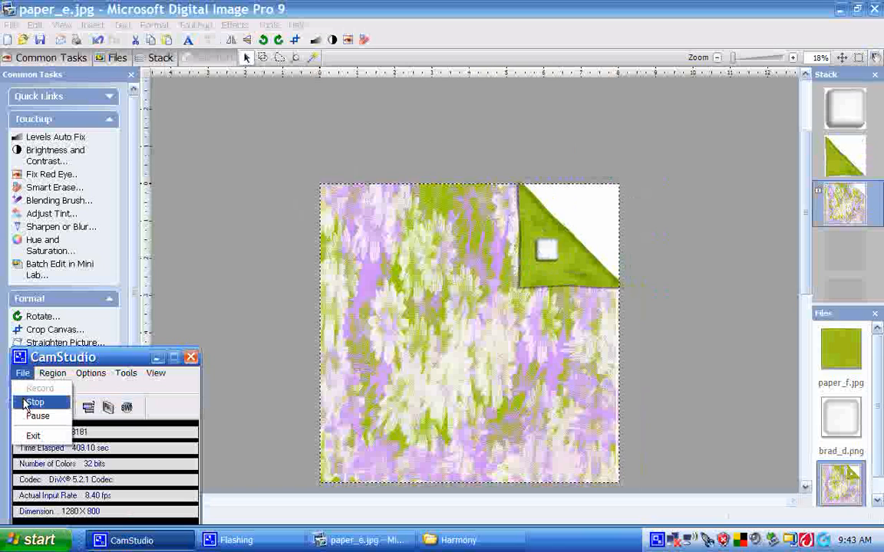